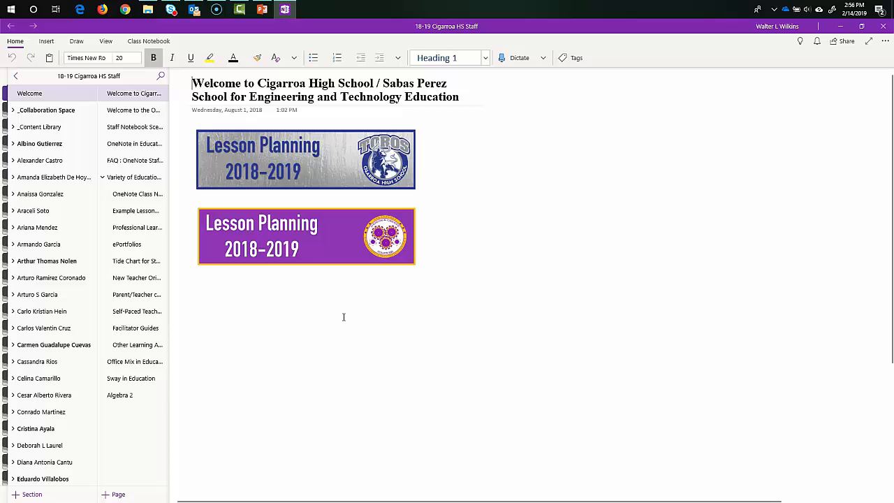
# Step: Open My Notebook from the notebook list to look at its sections
pyautogui.click(15, 76)
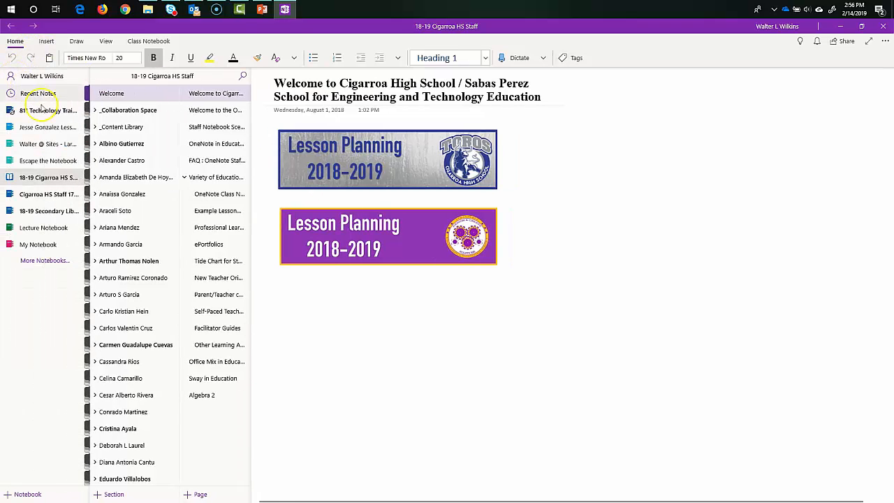
pyautogui.click(30, 244)
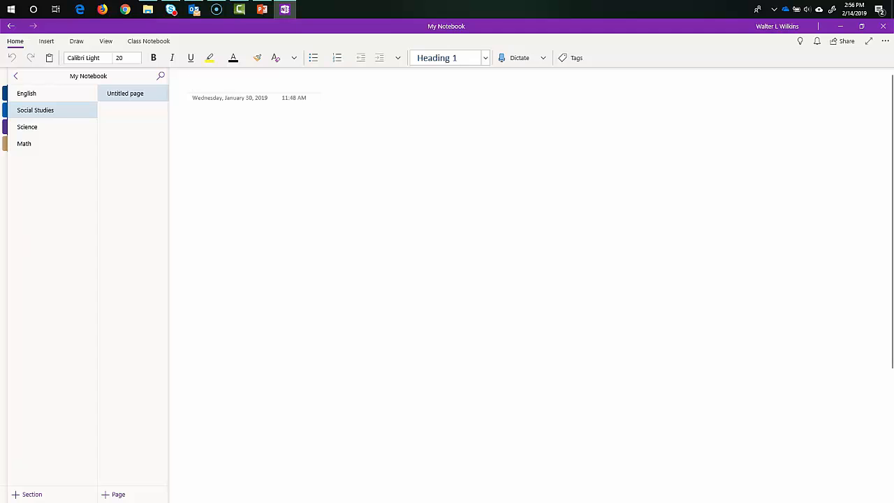
# Step: Create a new notebook named My Lecture Notes
pyautogui.click(16, 75)
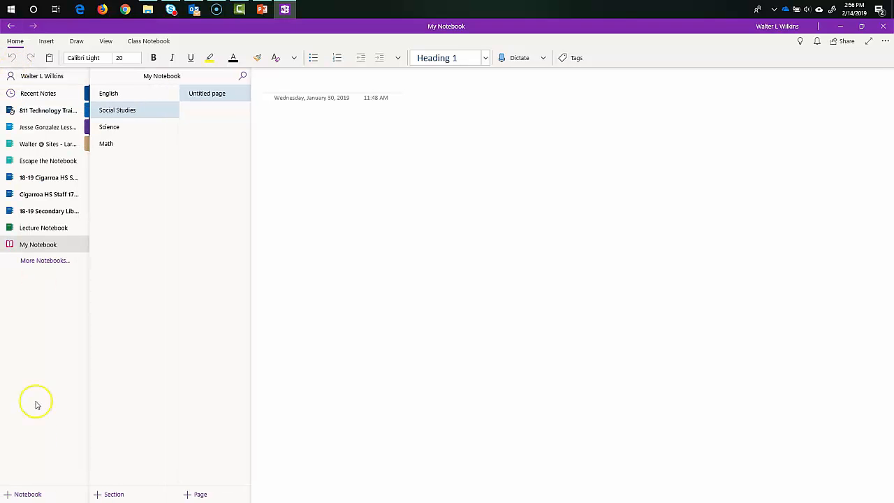
pyautogui.click(14, 496)
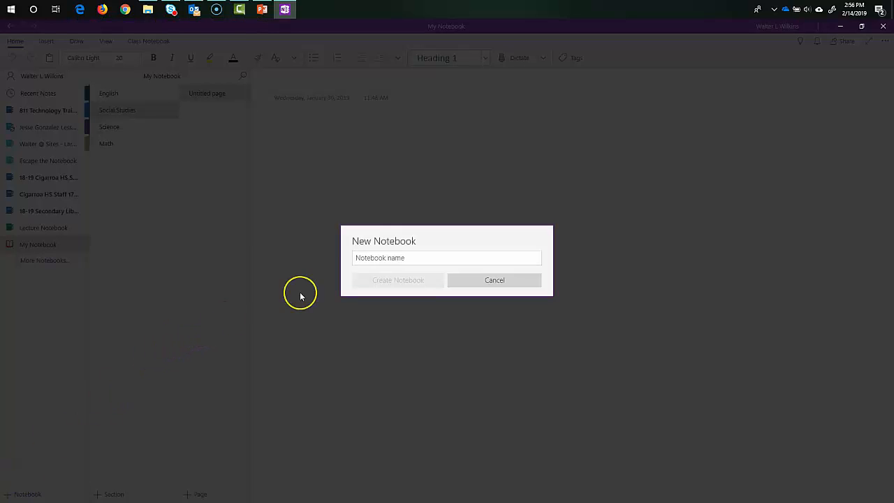
pyautogui.write('My')
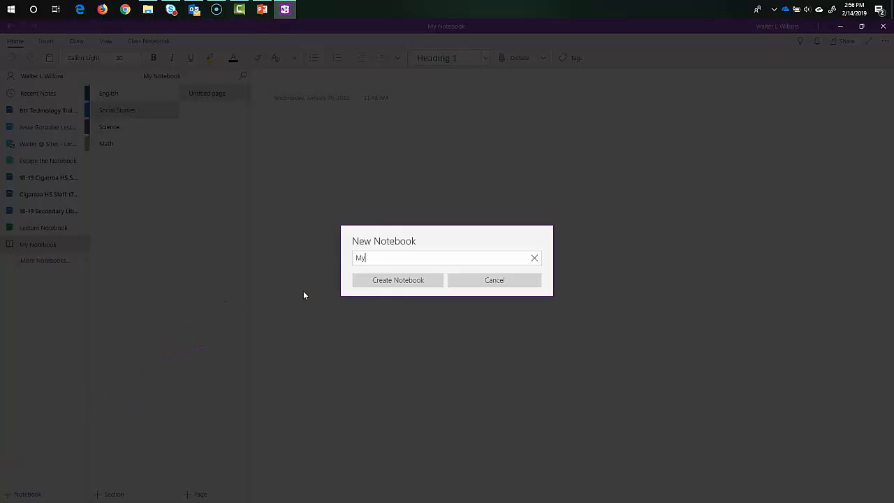
pyautogui.write(' Notes')
pyautogui.press('BackSpace')
pyautogui.press('BackSpace')
pyautogui.press('BackSpace')
pyautogui.press('BackSpace')
pyautogui.press('BackSpace')
pyautogui.write('Lecture Notes')
pyautogui.click(344, 243)
pyautogui.click(365, 279)
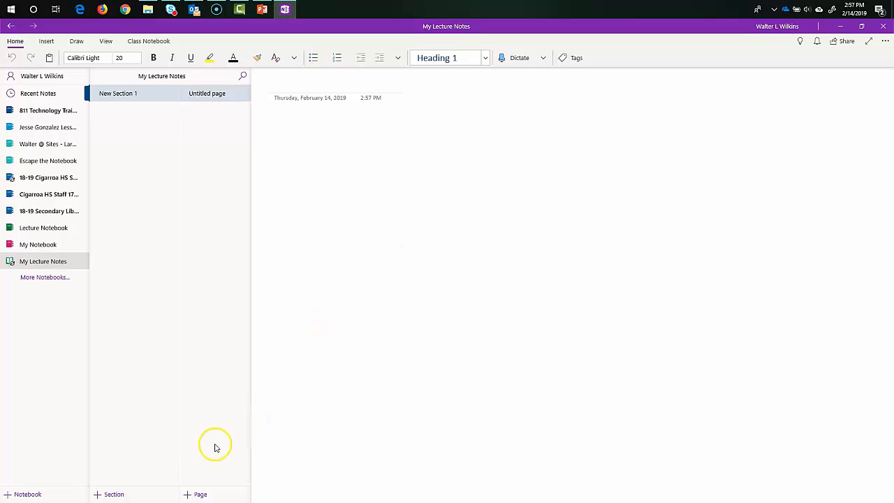
# Step: Rename the new notebook's default section as Lecture Notes
pyautogui.rightClick(122, 95)
pyautogui.click(151, 117)
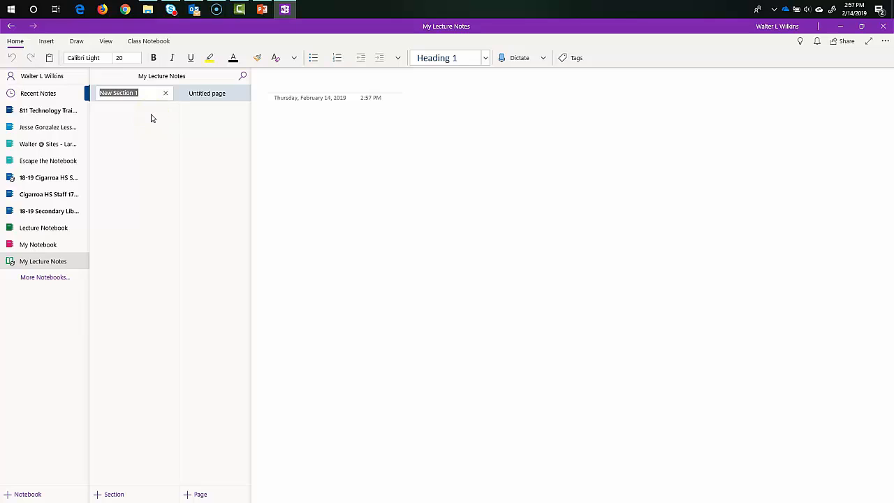
pyautogui.write('lecture Not')
pyautogui.press('Delete')
pyautogui.write('L')
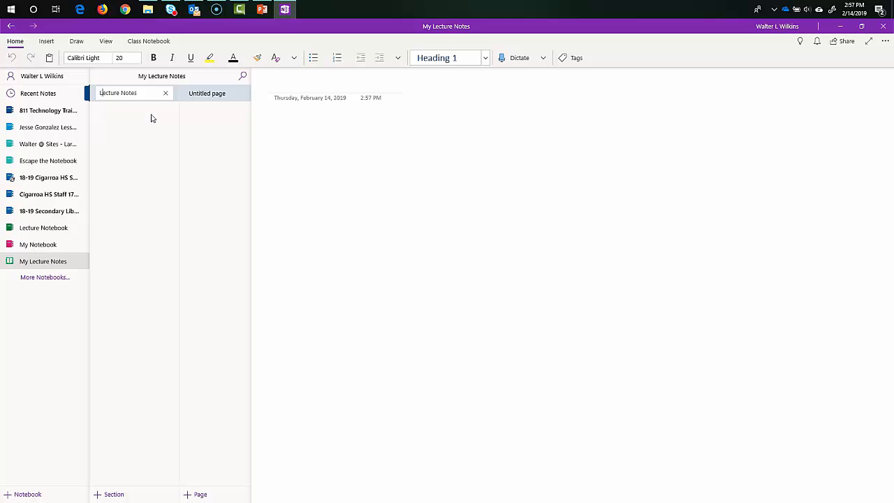
pyautogui.click(126, 151)
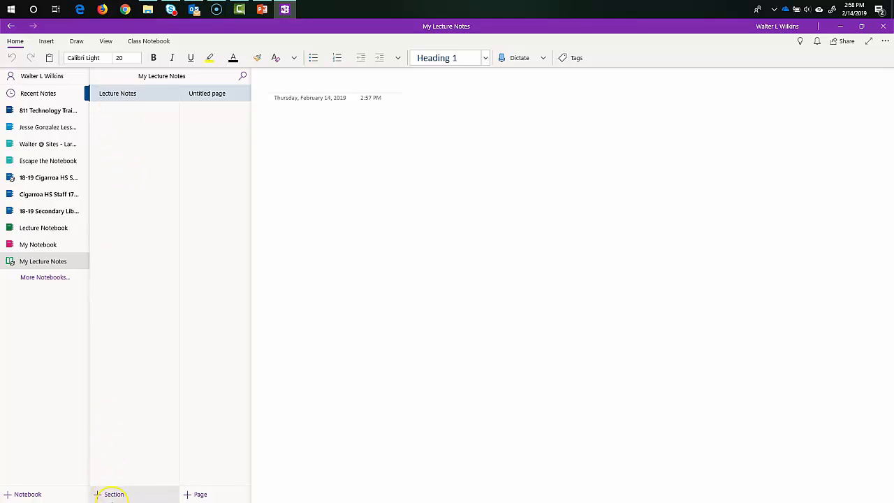
# Step: Add a section named Homework Assignments to the notebook, correcting the misspelled word with the suggested spelling
pyautogui.click(113, 494)
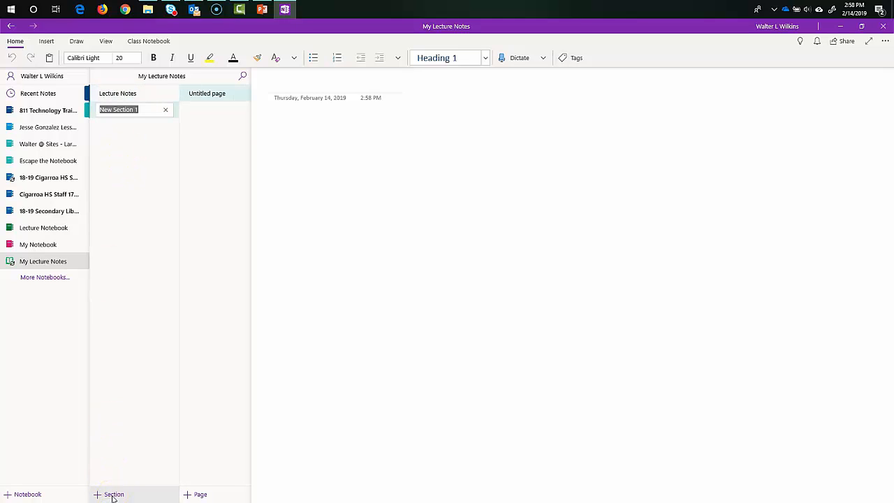
pyautogui.write('Ho')
pyautogui.write('ework')
pyautogui.write(' Assignments')
pyautogui.rightClick(107, 112)
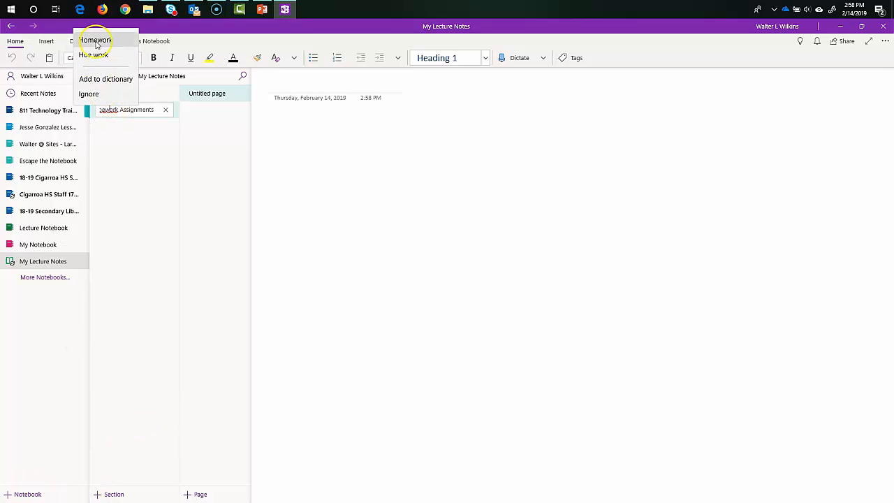
pyautogui.click(96, 42)
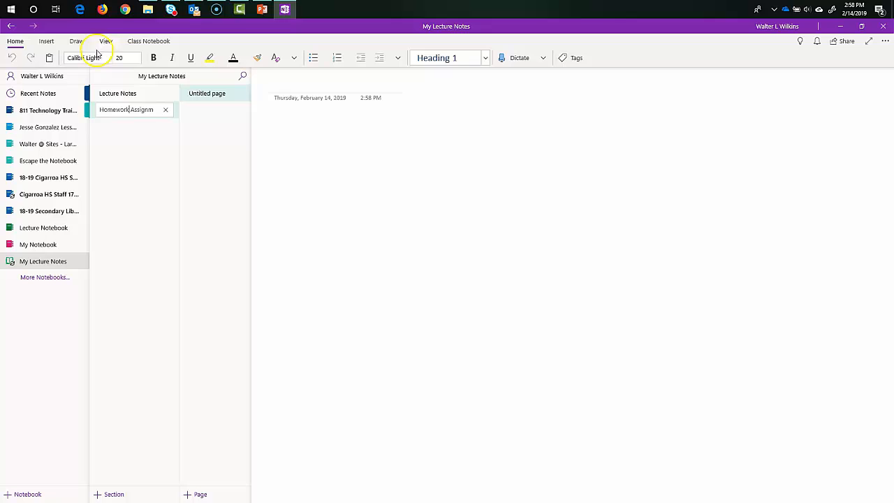
pyautogui.press('Return')
pyautogui.click(137, 161)
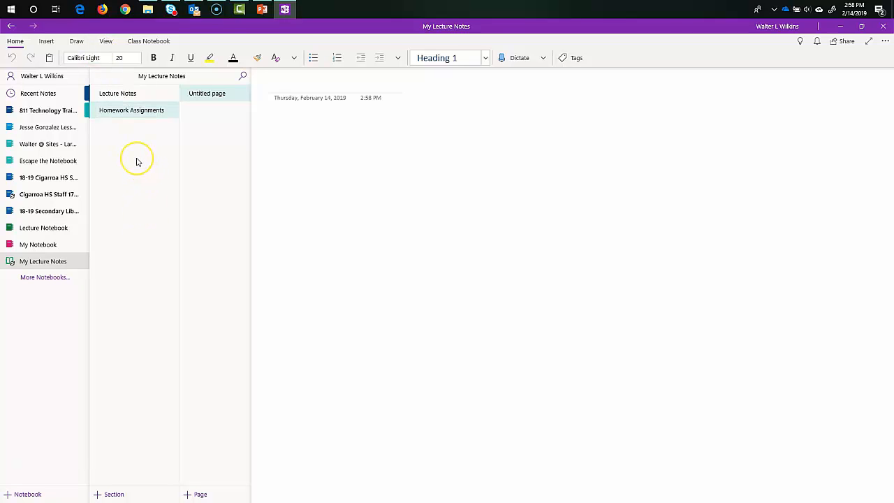
# Step: Add a third section named Quizzes to the My Lecture Notes notebook
pyautogui.click(116, 495)
pyautogui.write('C')
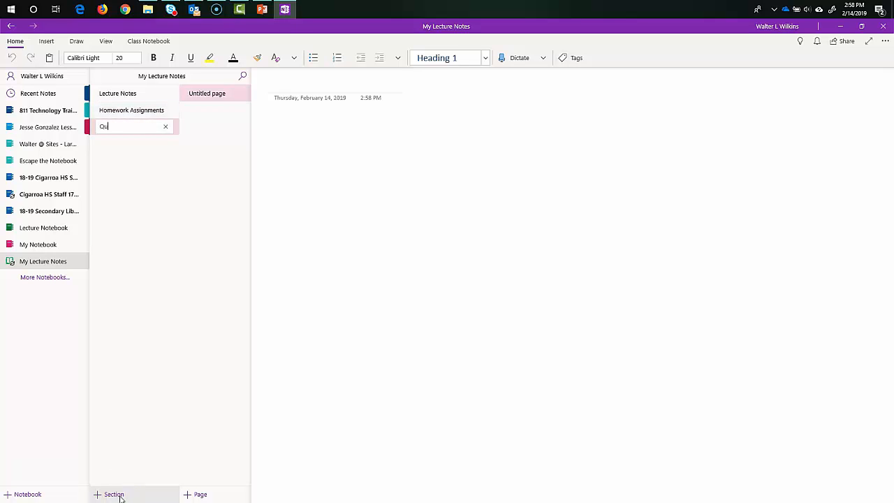
pyautogui.write('uizzes')
pyautogui.press('Return')
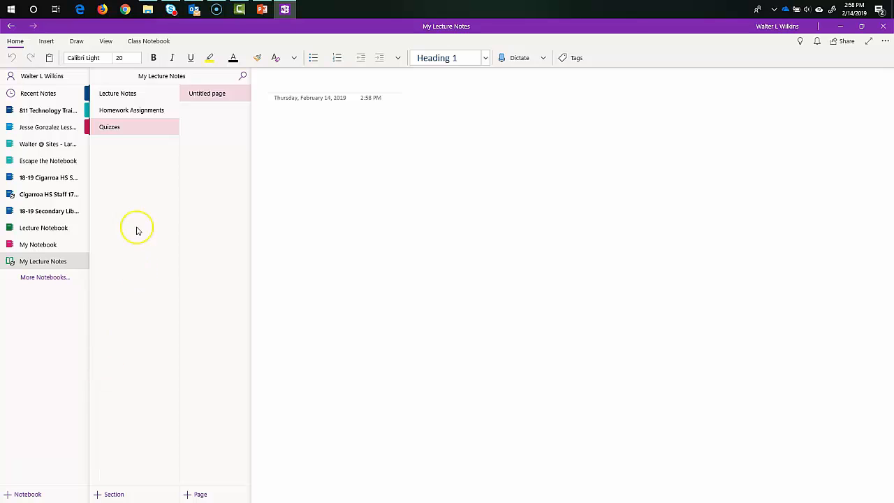
# Step: Open the Lecture Notes section and switch to the File Explorer window
pyautogui.click(124, 92)
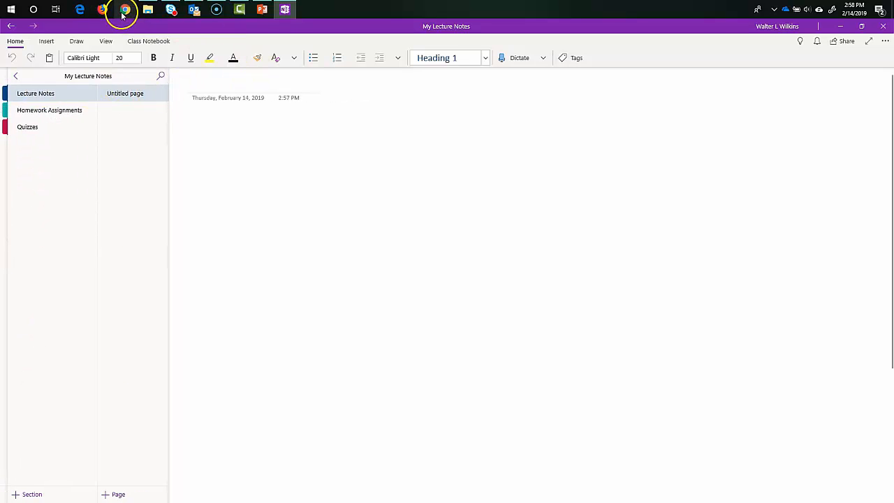
pyautogui.moveTo(253, 13)
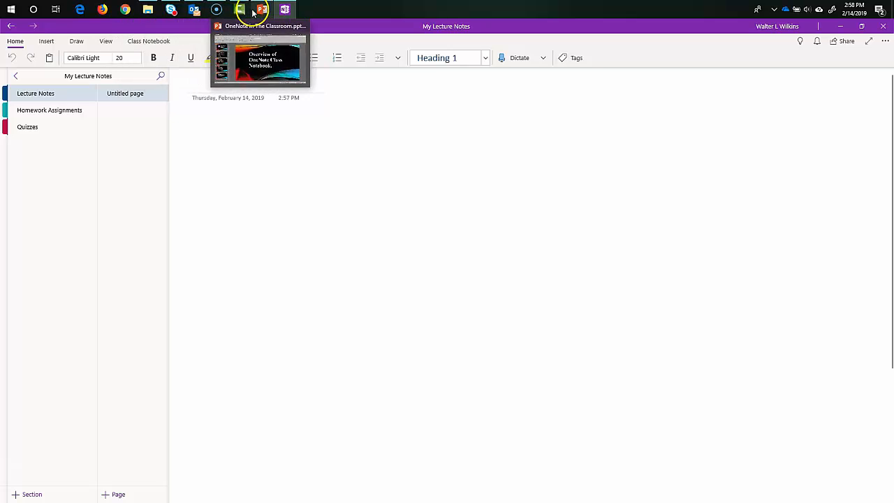
pyautogui.click(147, 9)
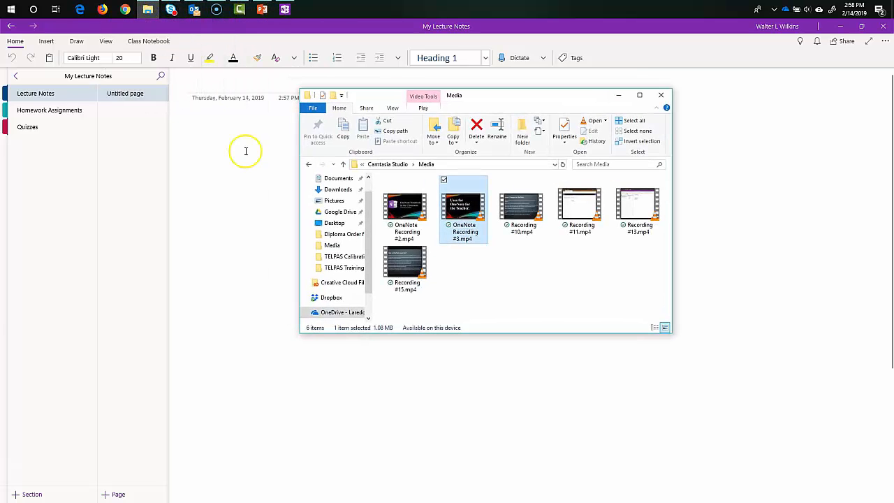
# Step: Browse the Laredo Independent School District OneDrive folders for the lecture files
pyautogui.click(333, 313)
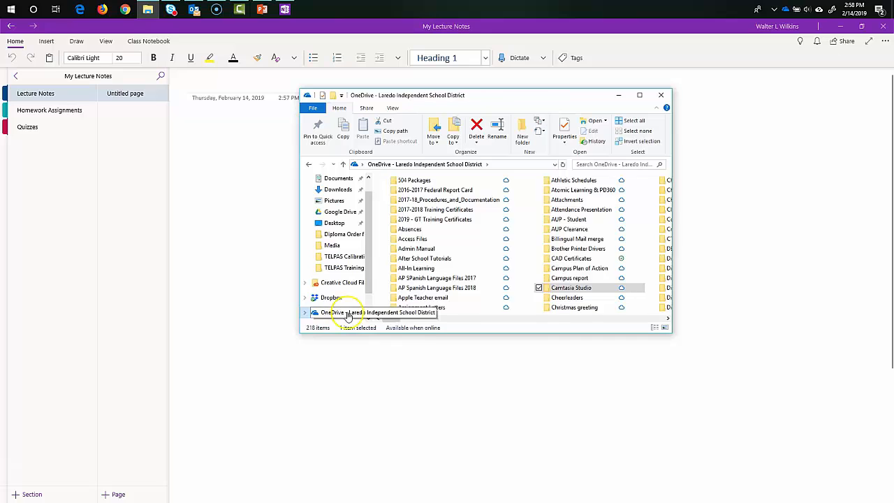
pyautogui.click(669, 319)
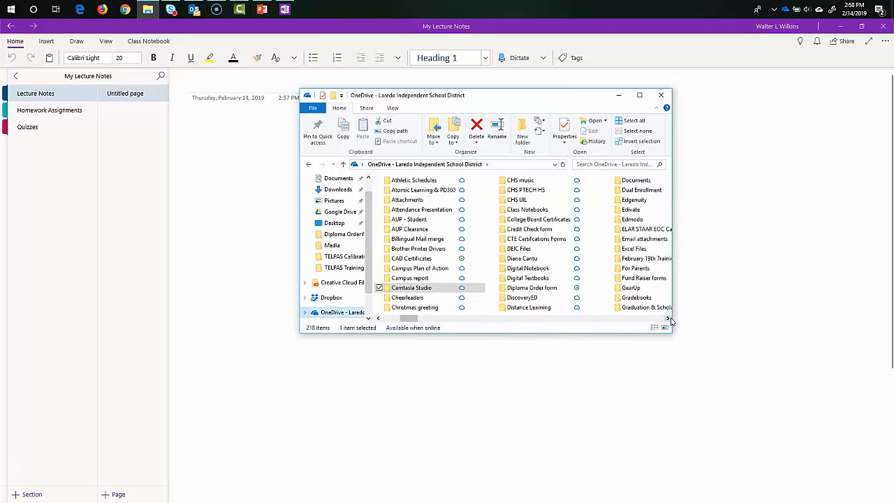
pyautogui.click(318, 314)
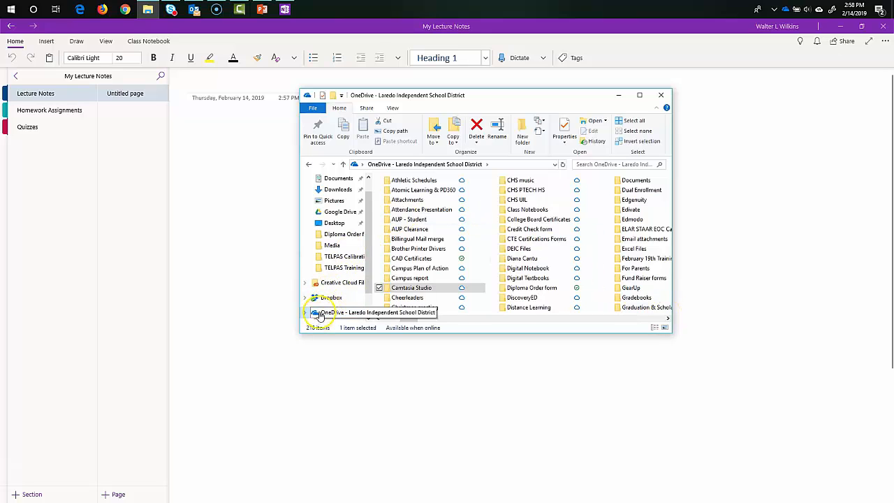
# Step: Open the Lecture Notes folder inside Documents > Chemistry
pyautogui.click(333, 178)
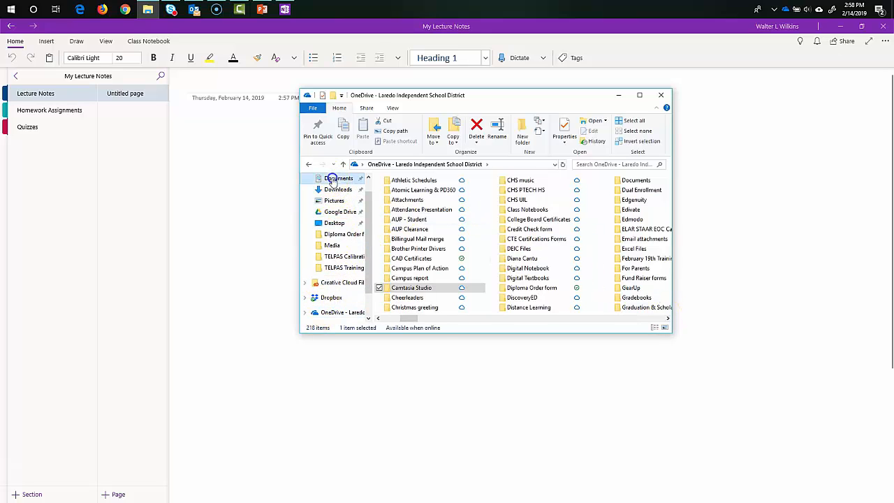
pyautogui.doubleClick(429, 220)
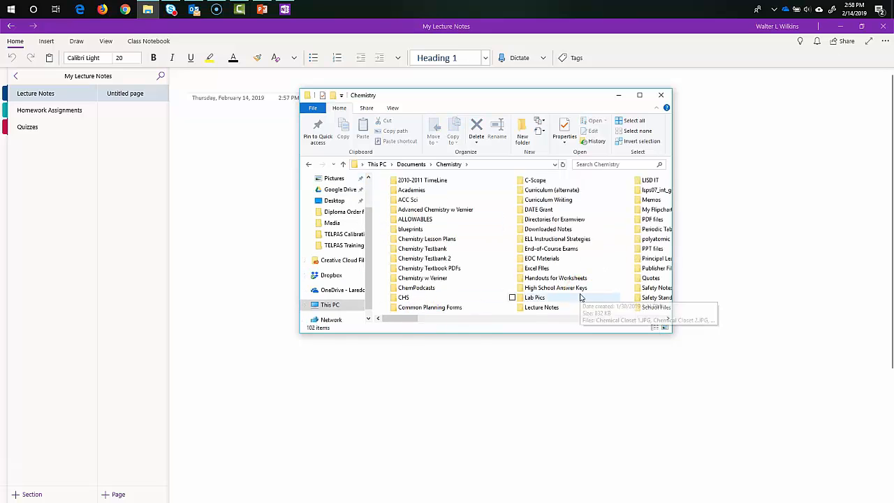
pyautogui.click(668, 319)
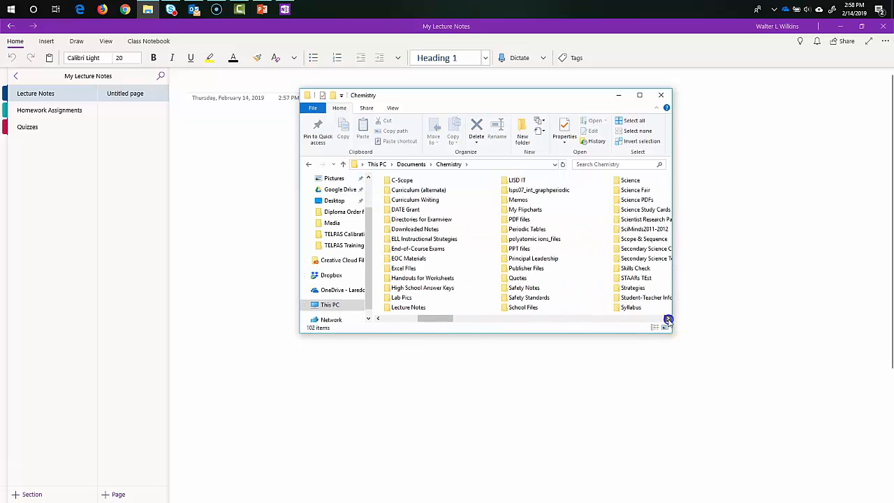
pyautogui.click(403, 309)
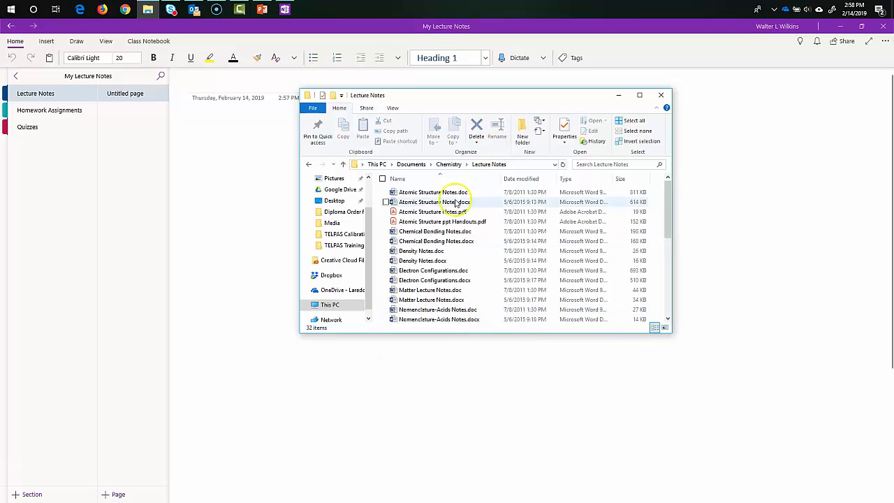
# Step: View Atomic Structure Notes.docx and its file information in Word, then close the document
pyautogui.doubleClick(421, 203)
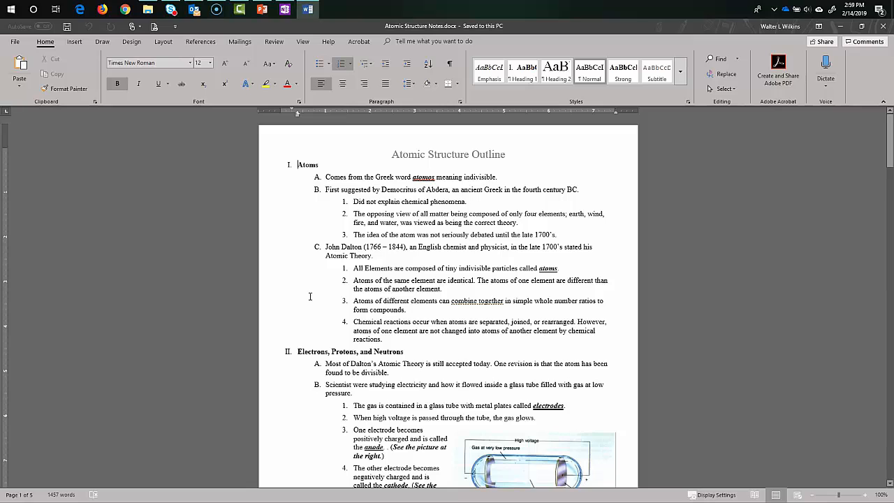
pyautogui.click(17, 42)
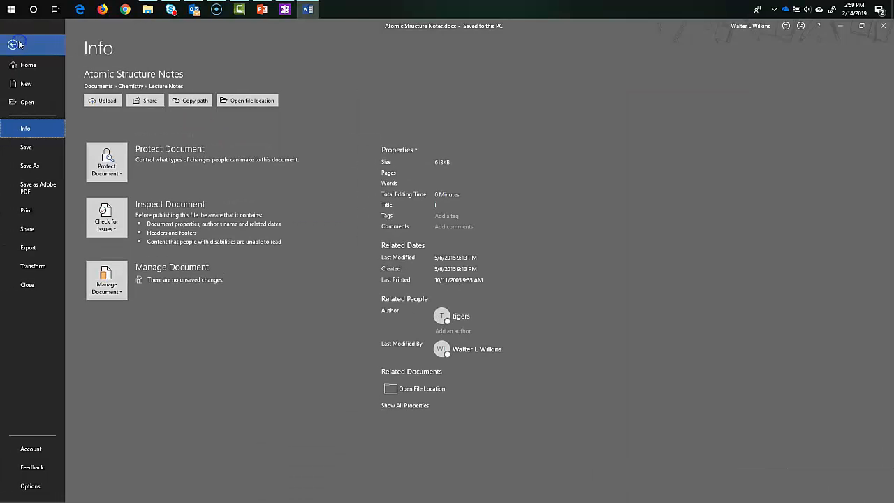
pyautogui.click(883, 25)
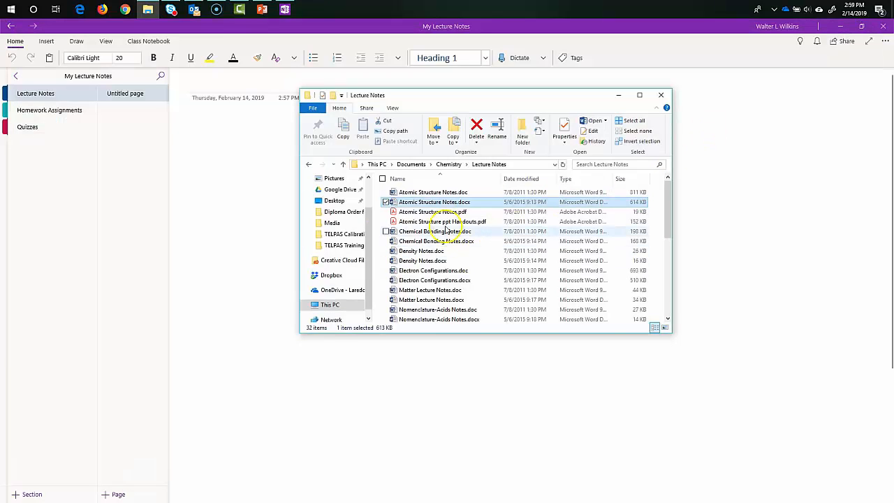
# Step: Attach Atomic Structure Notes.docx to the untitled page in the OneNote Lecture Notes section
pyautogui.moveTo(433, 203); pyautogui.dragTo(248, 332)
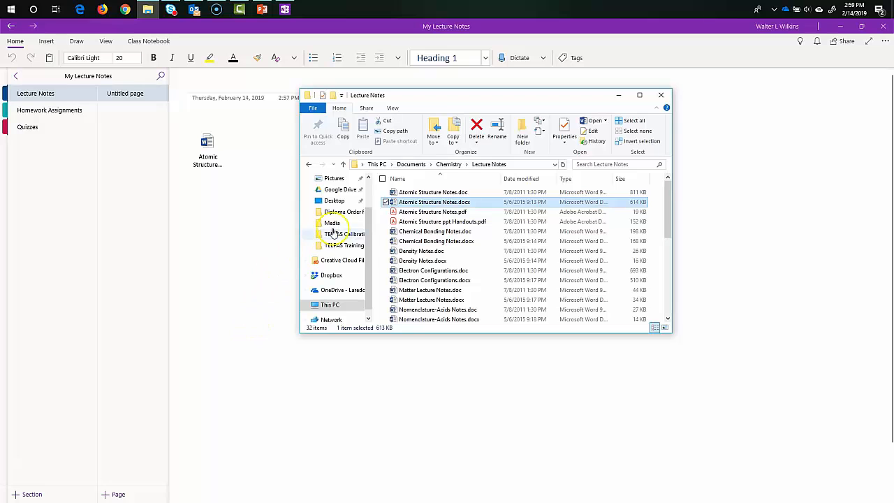
# Step: Open Atomic Structure Notes.docx in Word and print the whole document with the Send to OneNote printer
pyautogui.doubleClick(425, 203)
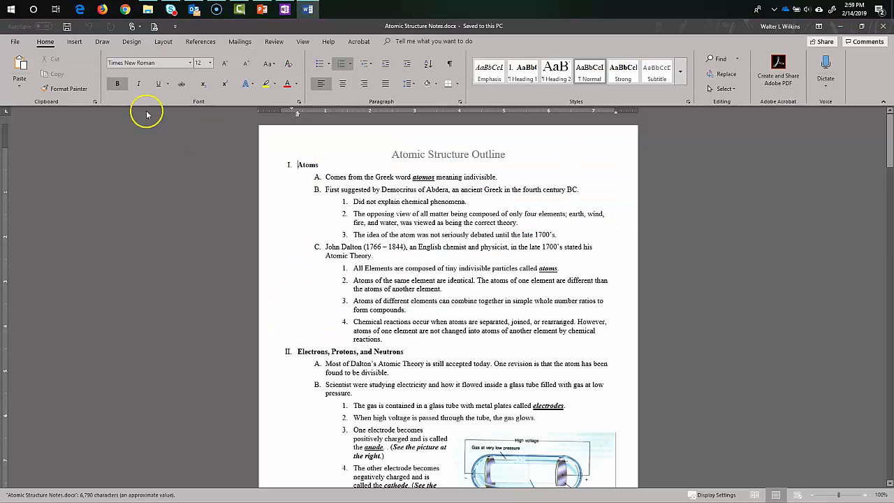
pyautogui.click(15, 44)
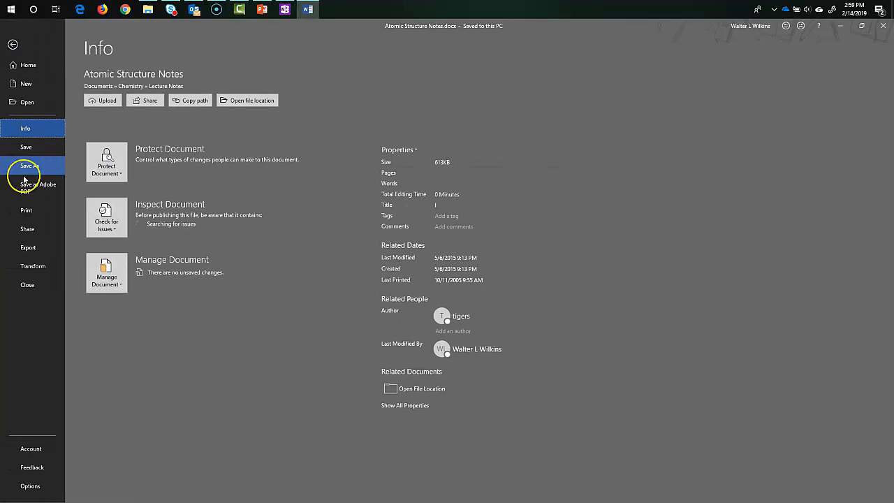
pyautogui.click(26, 218)
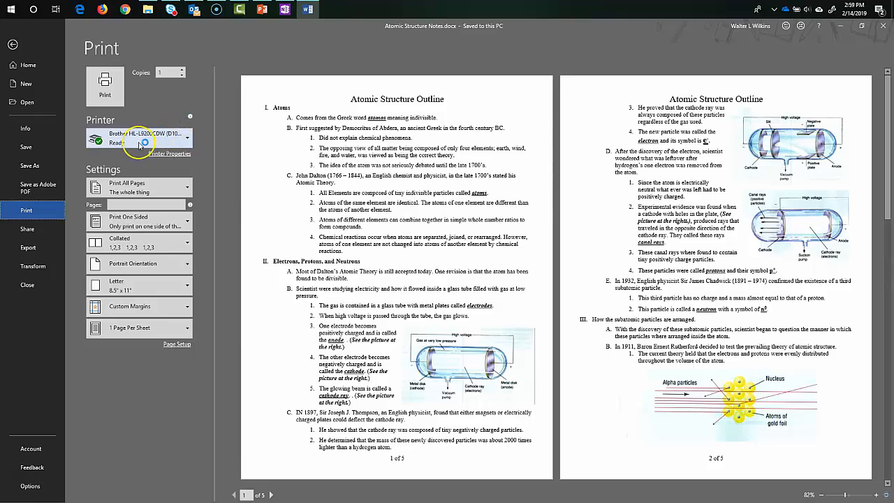
pyautogui.click(140, 143)
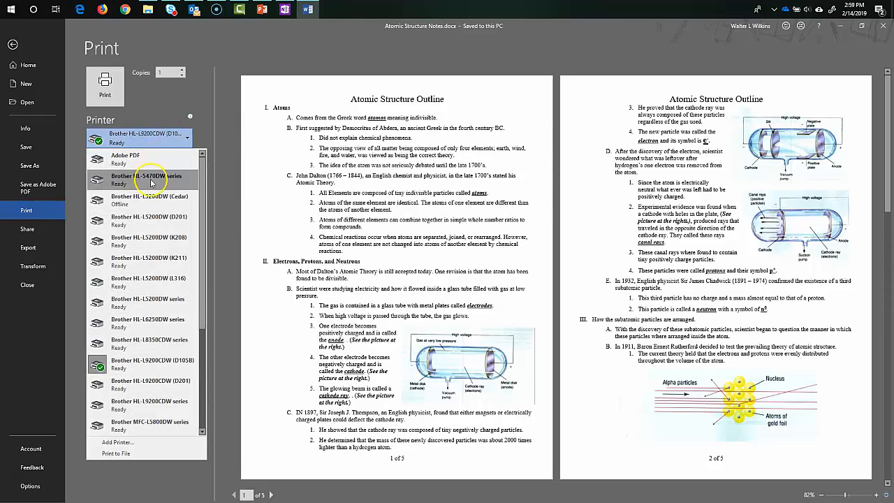
pyautogui.scroll(-3, 150, 186)
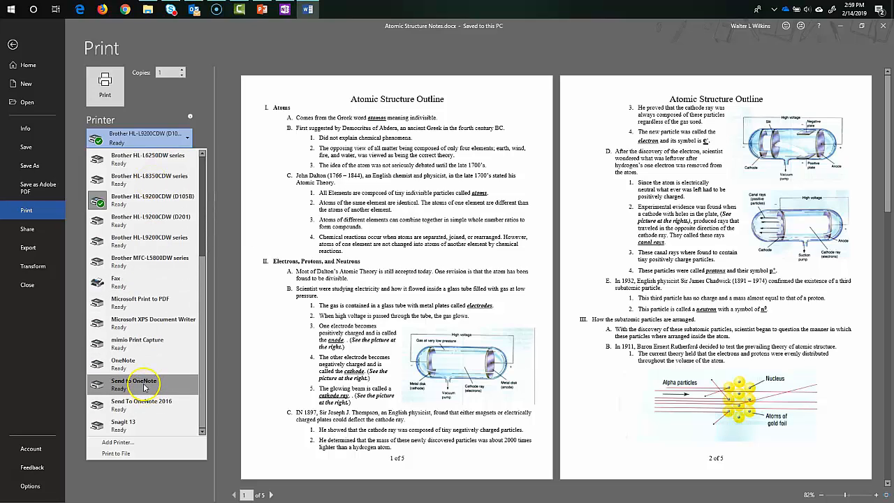
pyautogui.click(140, 384)
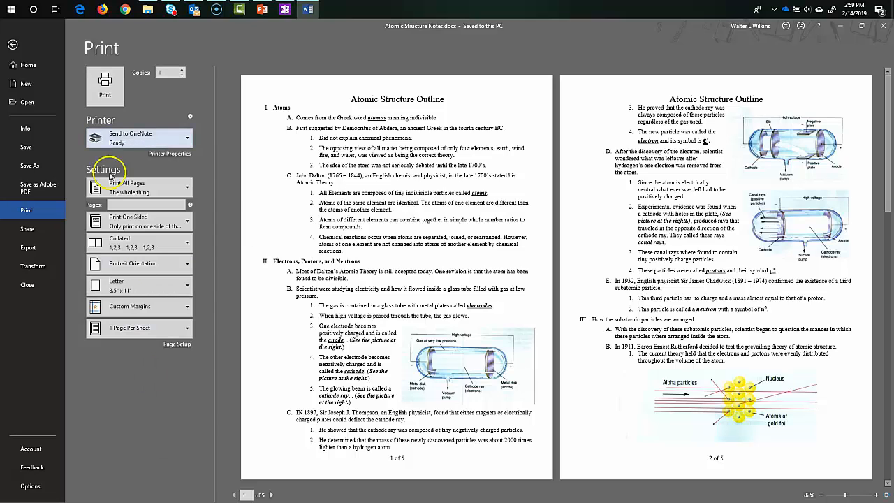
pyautogui.click(105, 83)
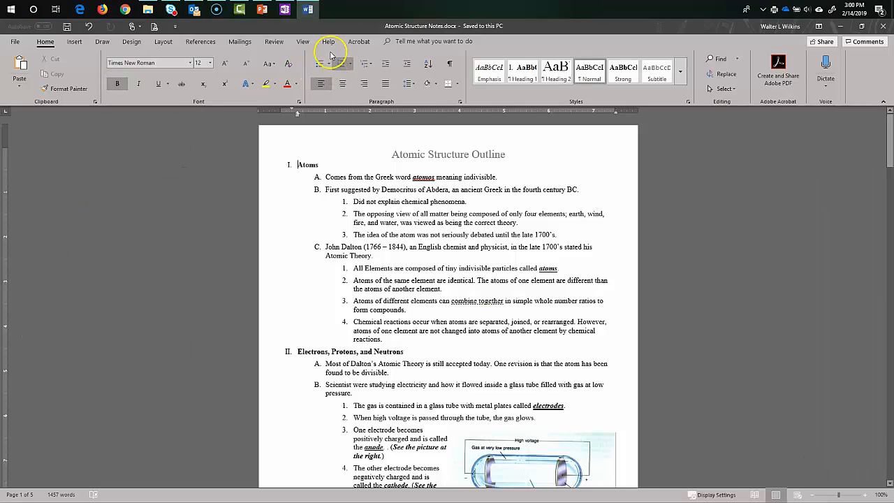
# Step: Switch to OneNote and insert the printout into the Lecture Notes section of the My Lecture Notes notebook
pyautogui.click(285, 10)
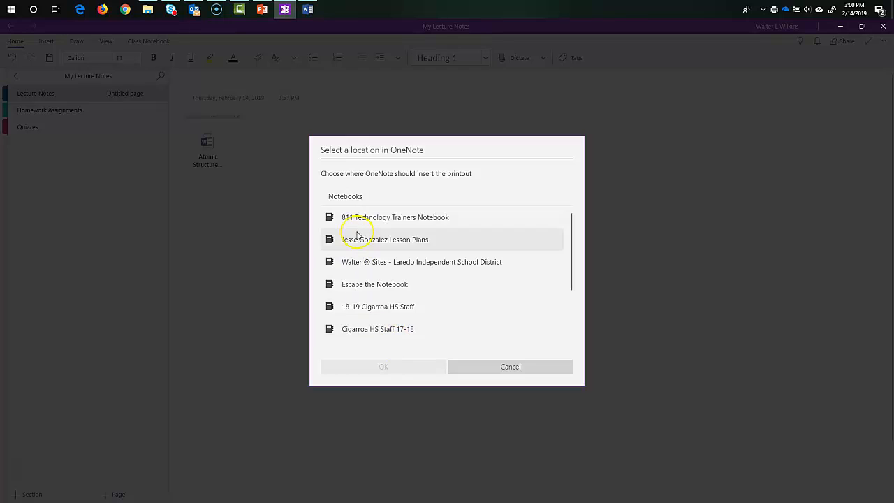
pyautogui.scroll(-3, 363, 237)
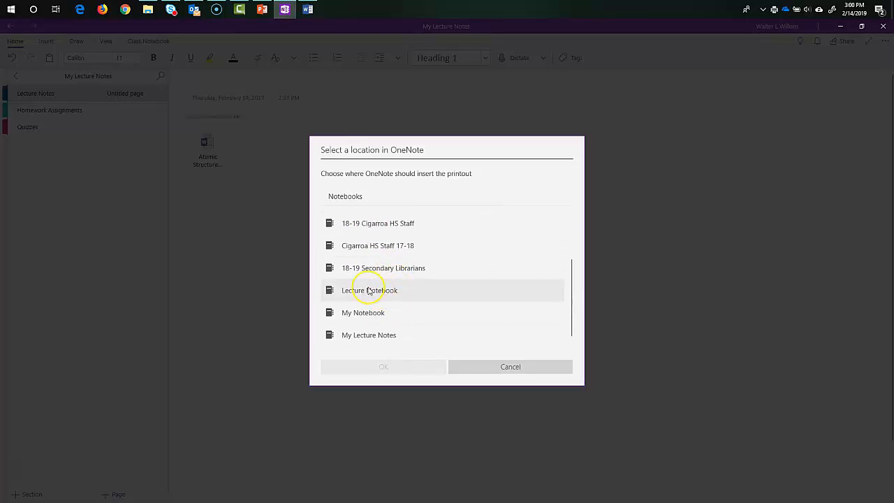
pyautogui.click(371, 335)
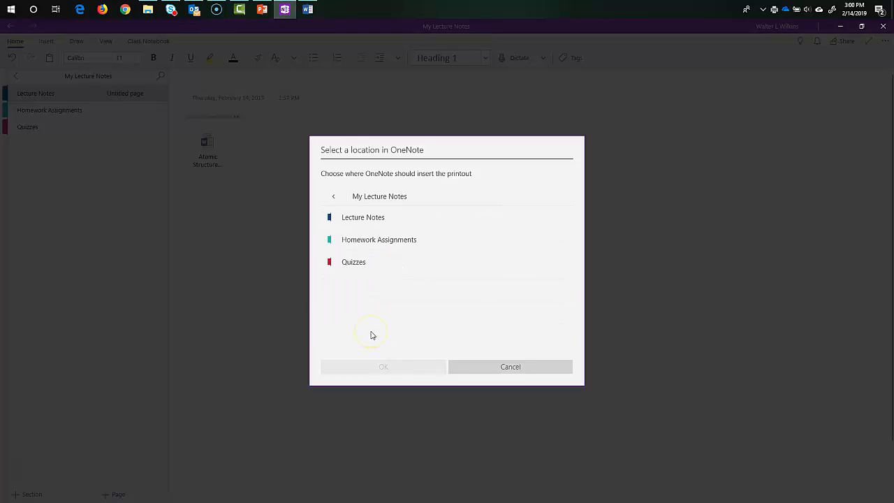
pyautogui.click(350, 225)
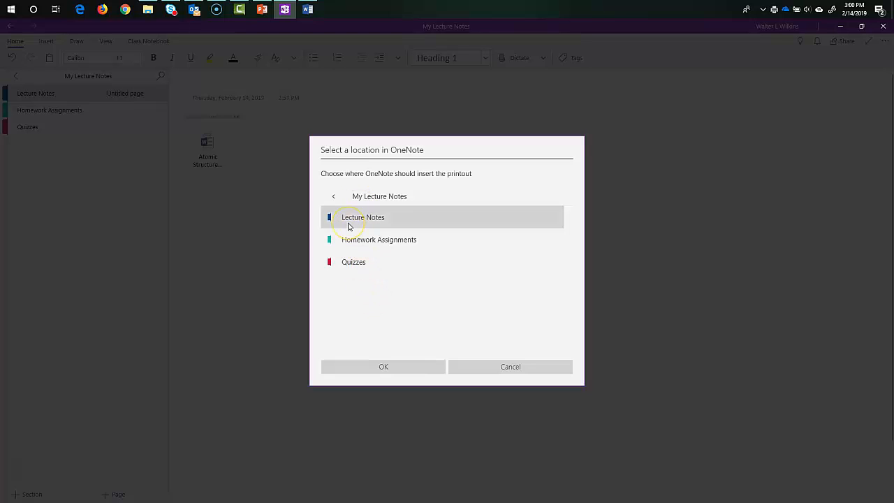
pyautogui.click(413, 365)
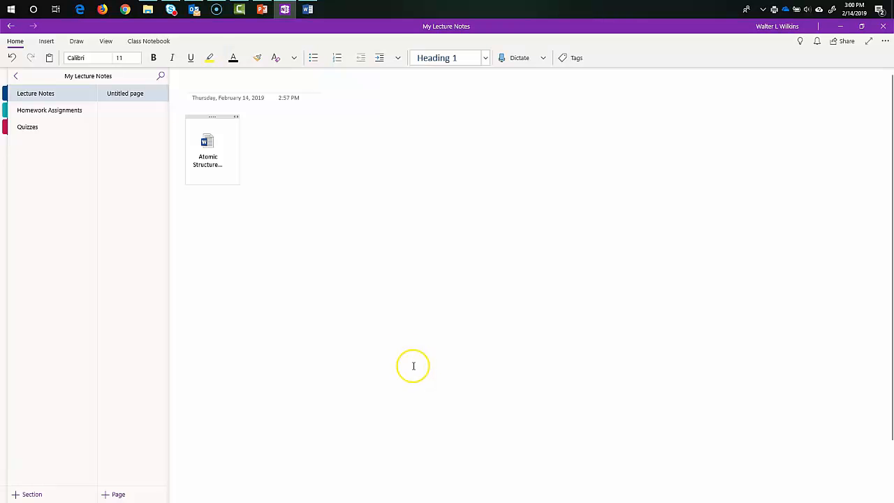
# Step: Delete the untitled page holding the attached Word file from the Lecture Notes section
pyautogui.click(128, 95)
pyautogui.click(216, 147)
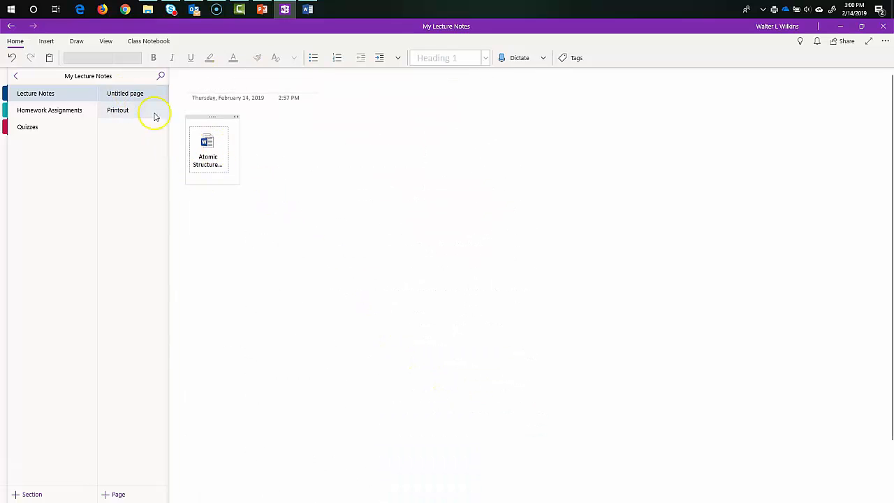
pyautogui.rightClick(138, 98)
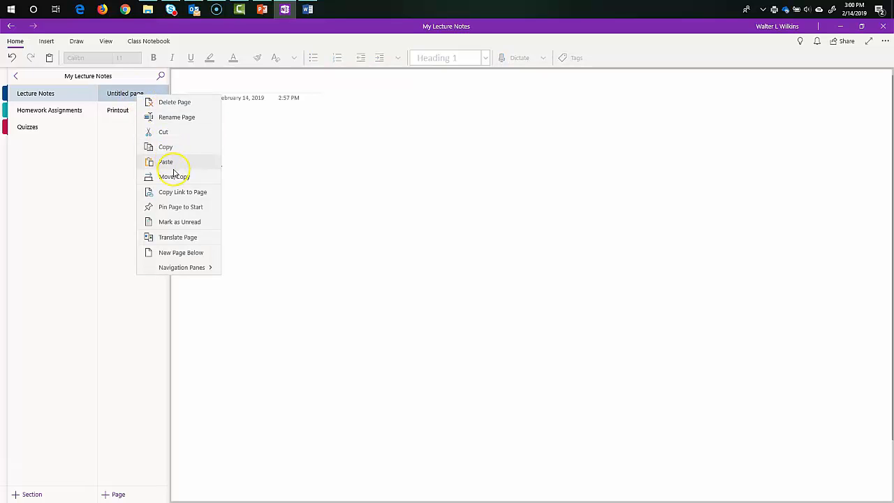
pyautogui.click(174, 103)
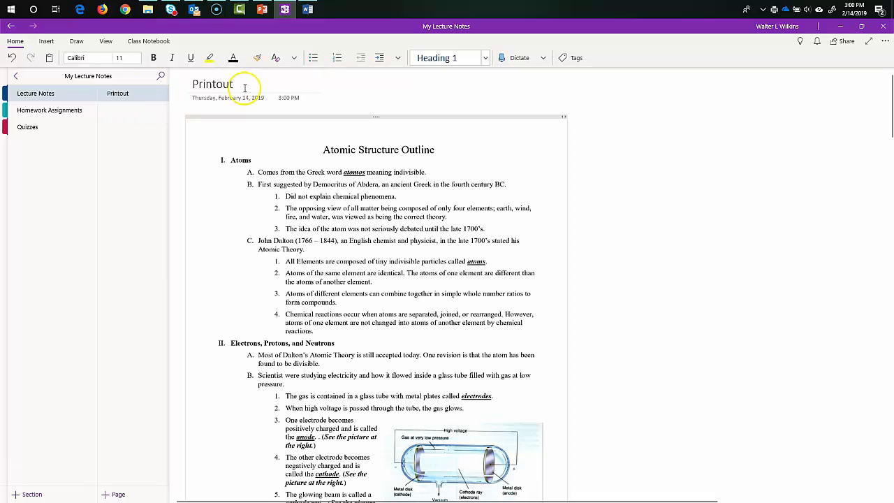
# Step: Retitle the Printout page as Atomic Structure Outline
pyautogui.moveTo(235, 85); pyautogui.dragTo(172, 87)
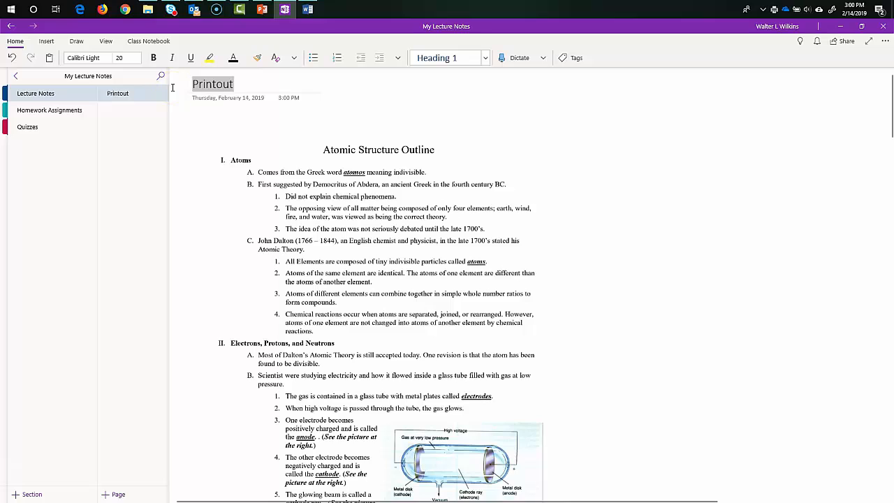
pyautogui.write('Atomic Structure Outline')
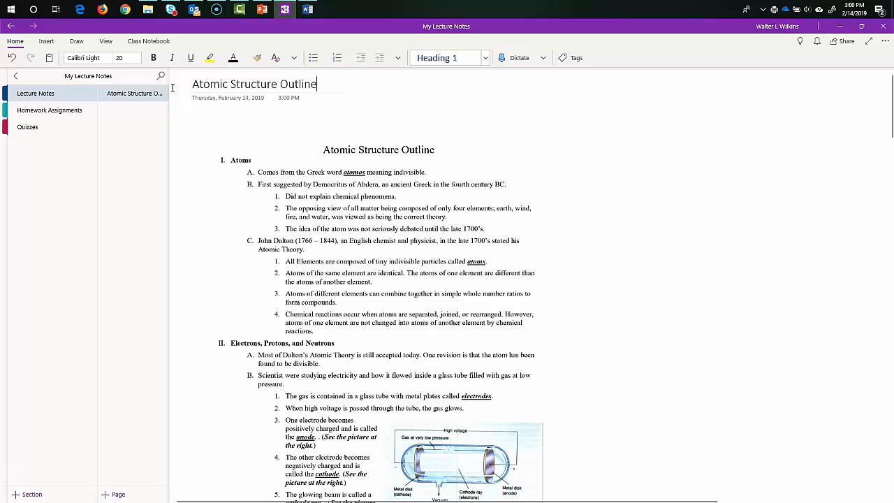
pyautogui.click(212, 124)
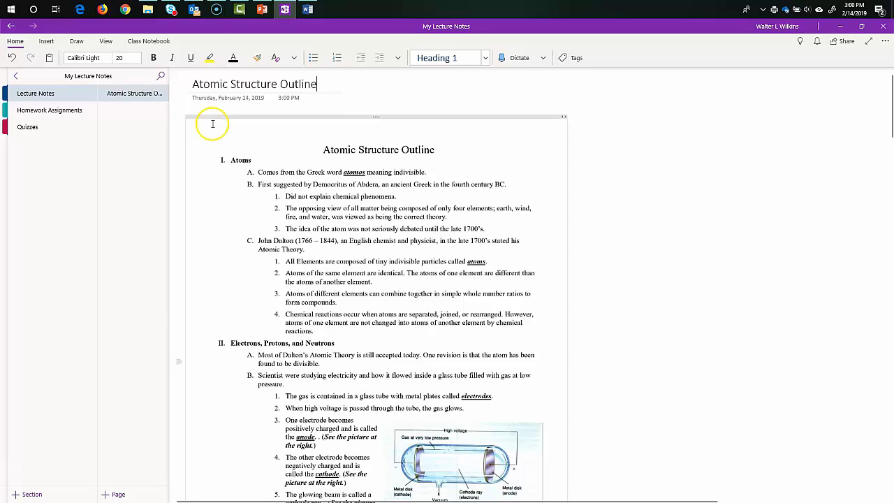
# Step: Look through the printed pages on the Atomic Structure Outline page and examine how they were inserted
pyautogui.click(628, 203)
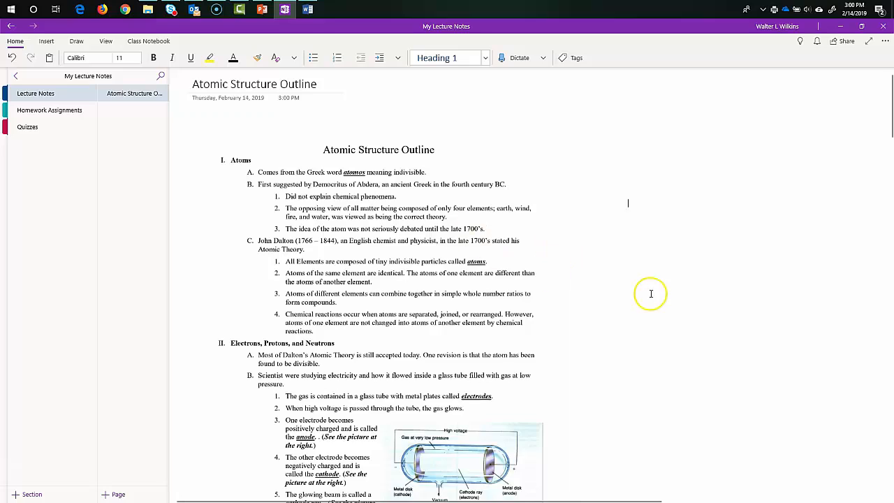
pyautogui.scroll(-10, 650, 294)
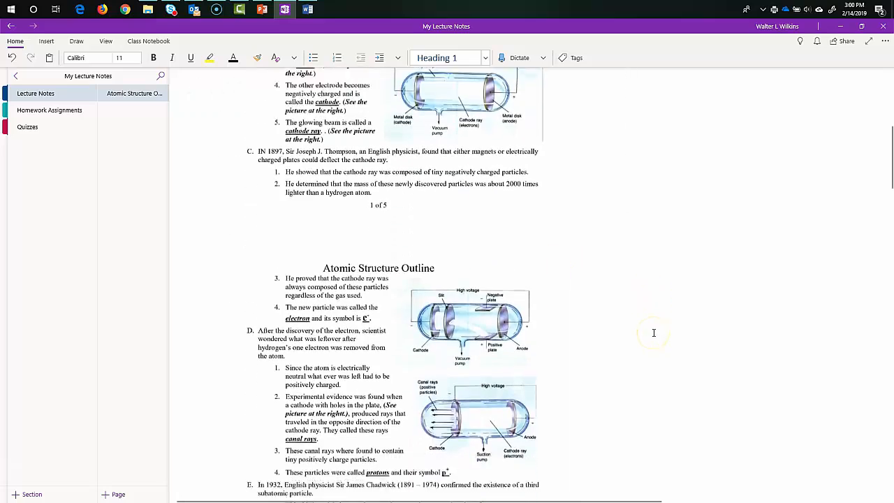
pyautogui.scroll(-4, 654, 333)
pyautogui.scroll(-5, 654, 332)
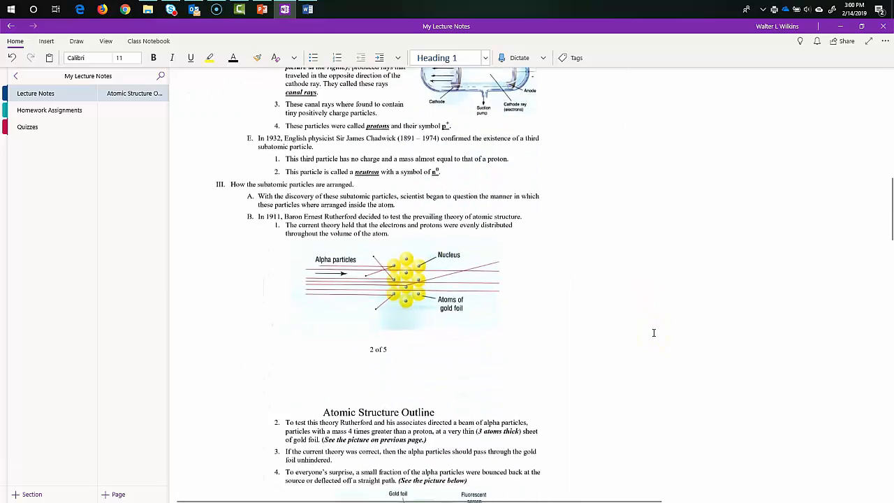
pyautogui.scroll(-5, 654, 332)
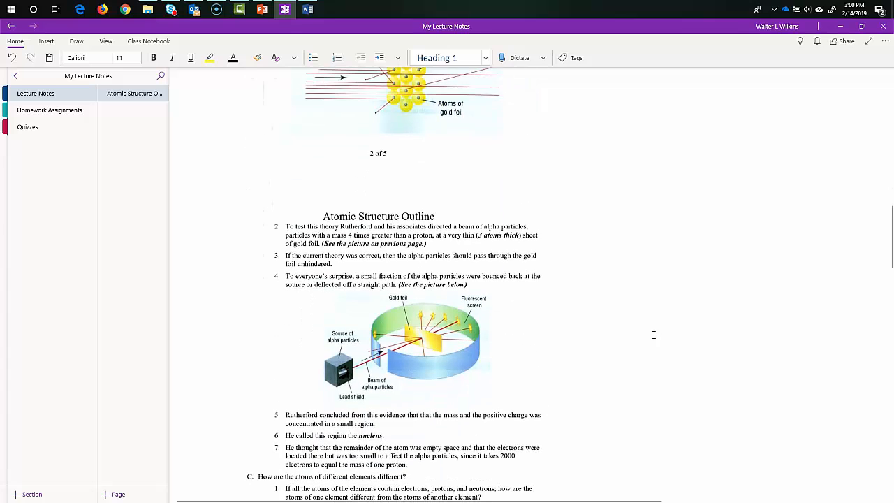
pyautogui.scroll(-5, 654, 335)
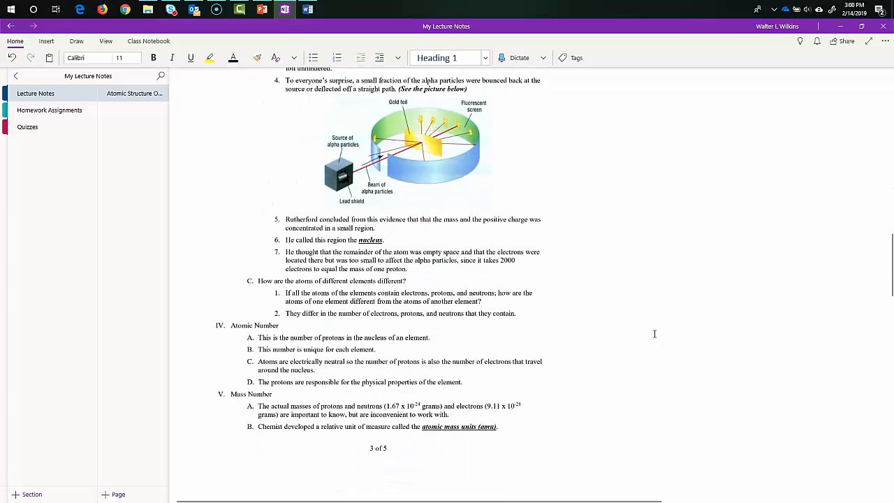
pyautogui.click(383, 275)
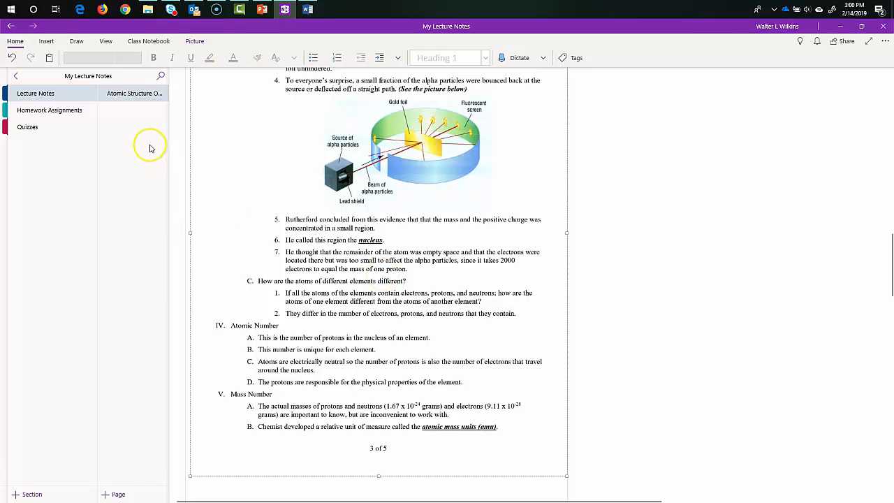
# Step: Go to the Homework Assignments section and close Atomic Structure Notes.docx in Word
pyautogui.click(40, 112)
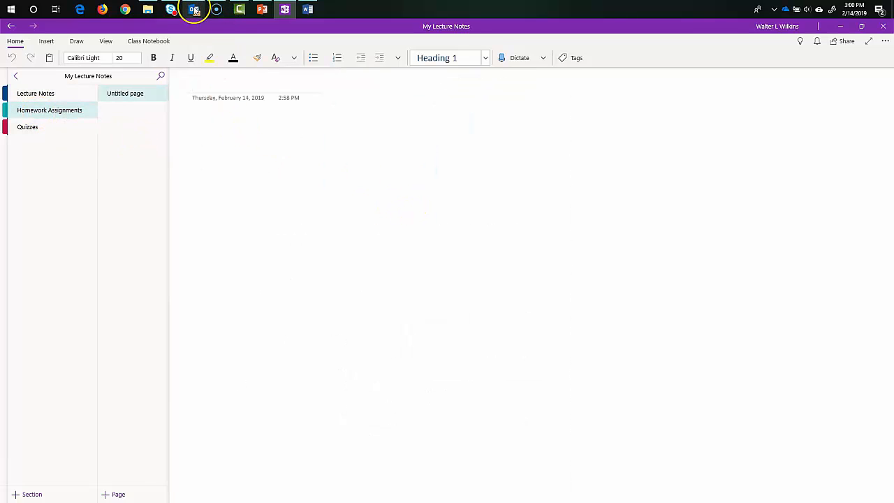
pyautogui.click(307, 9)
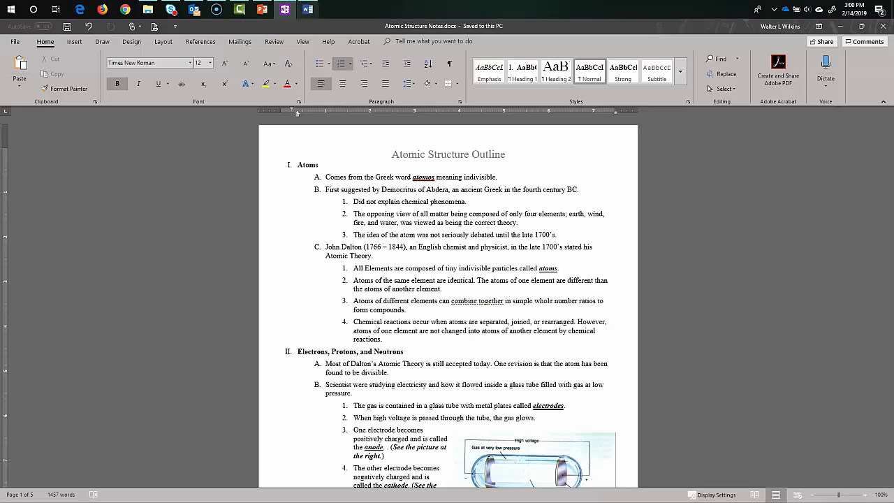
pyautogui.click(883, 26)
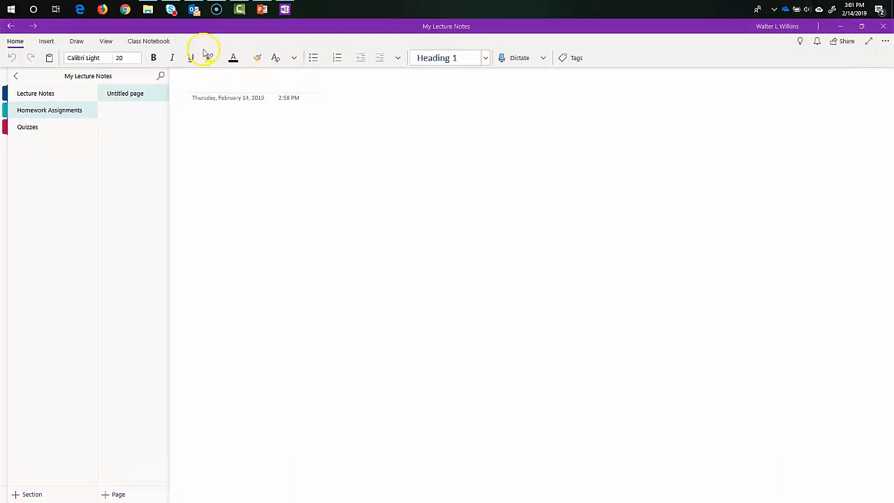
# Step: Open Atomic Model Project.doc from the Chemistry > Worksheets > Atomic Structure Worksheets folder in File Explorer
pyautogui.click(147, 9)
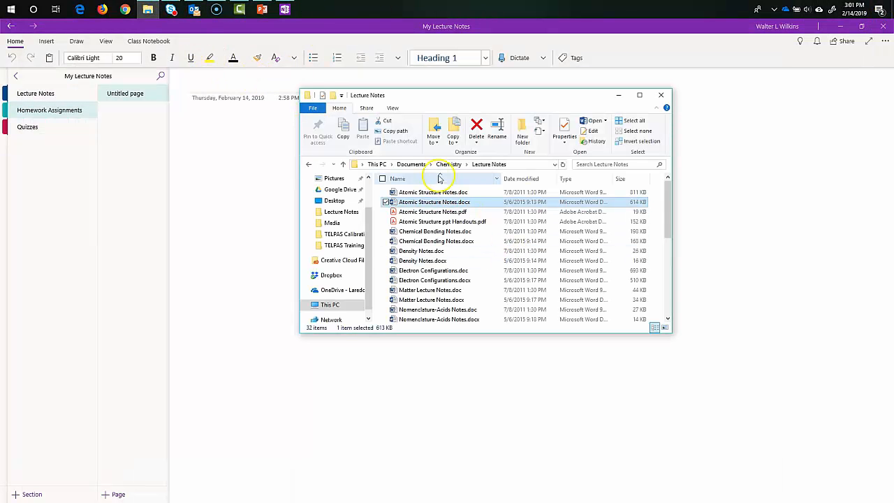
pyautogui.click(453, 164)
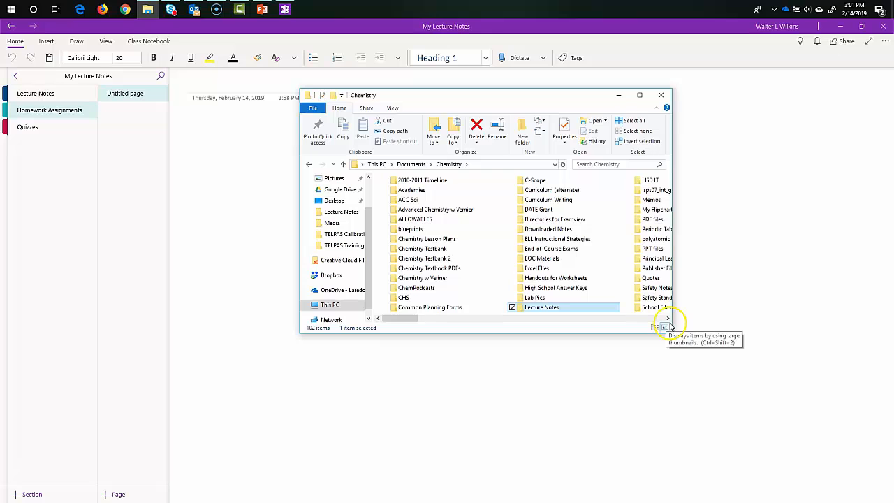
pyautogui.click(667, 318)
pyautogui.click(667, 320)
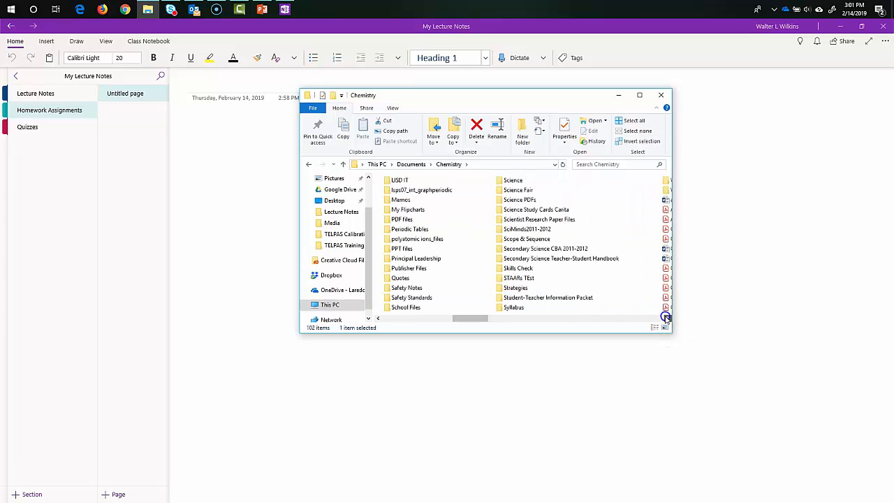
pyautogui.click(667, 319)
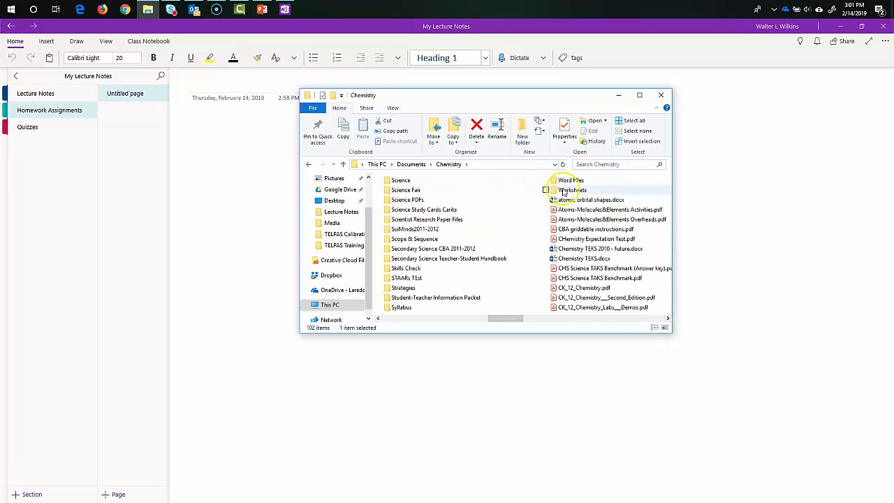
pyautogui.scroll(-2, 551, 190)
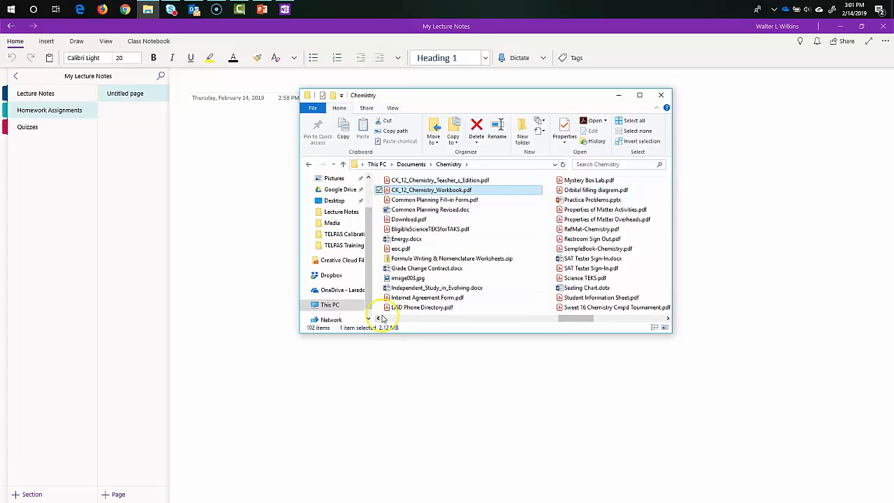
pyautogui.click(379, 318)
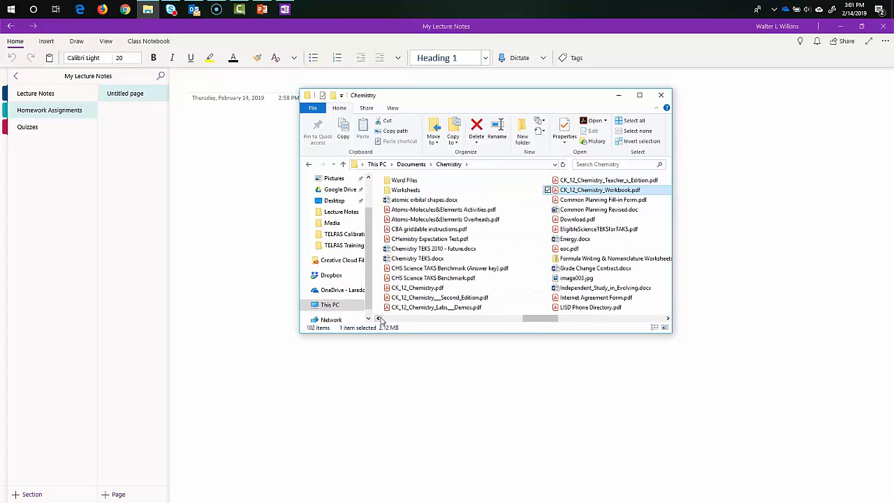
pyautogui.click(395, 190)
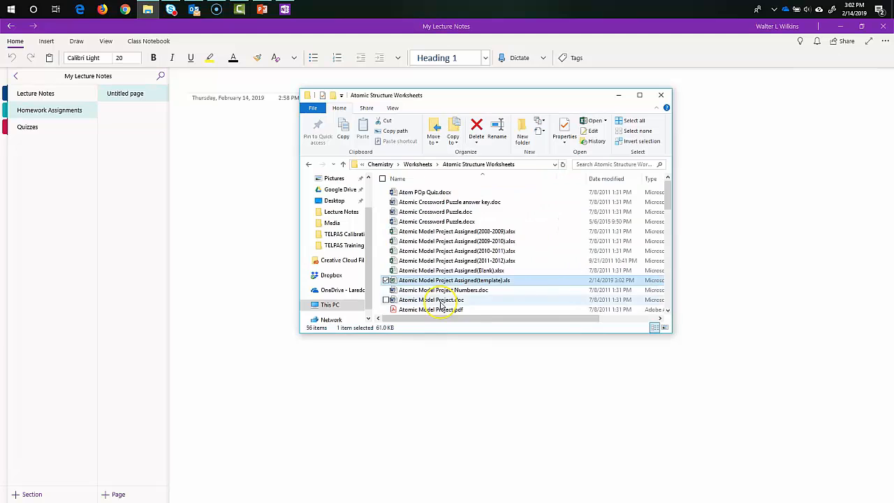
pyautogui.doubleClick(441, 302)
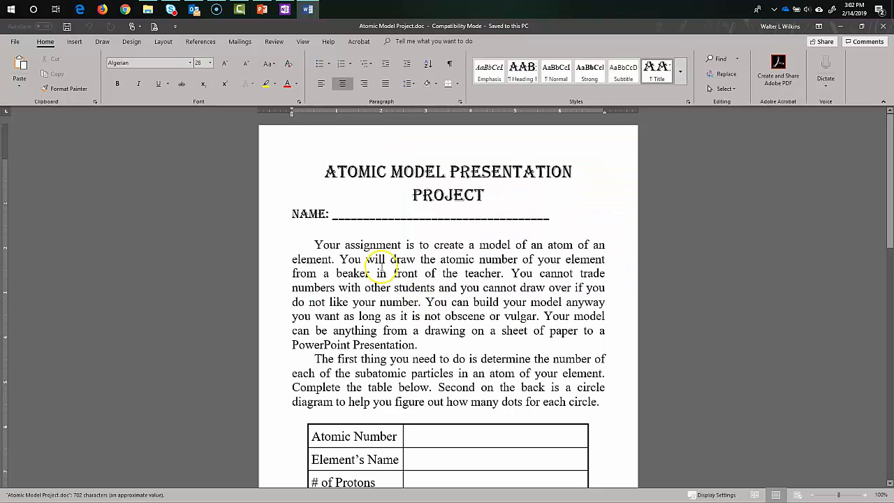
# Step: Copy the project instructions and table from Word into the blank Homework Assignments page in OneNote and title it Atomic Model Project
pyautogui.moveTo(321, 170); pyautogui.dragTo(536, 455)
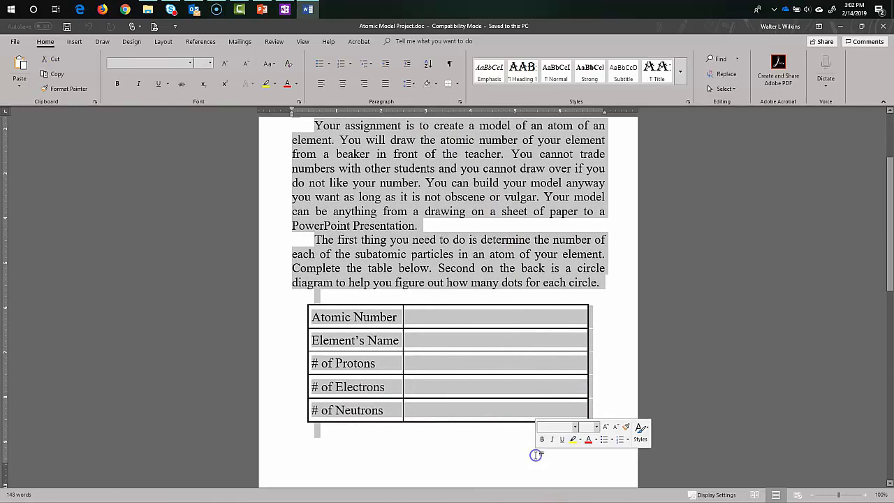
pyautogui.hotkey('ctrl', 'c')
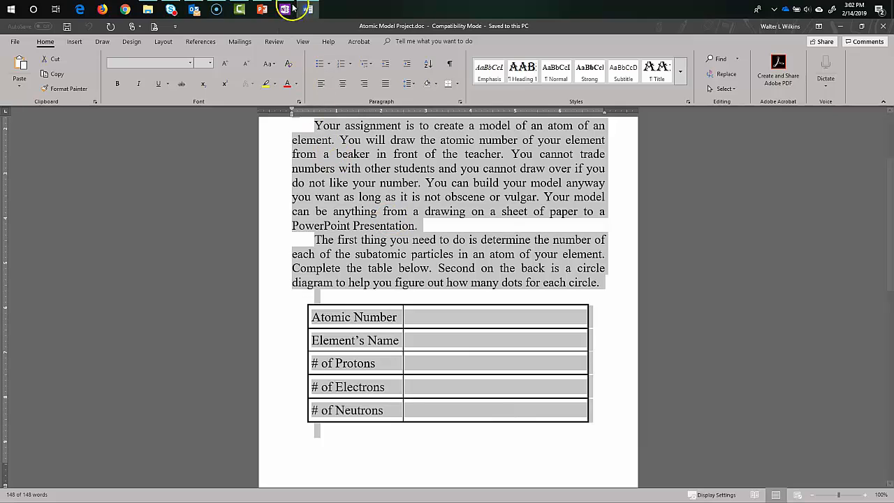
pyautogui.click(285, 9)
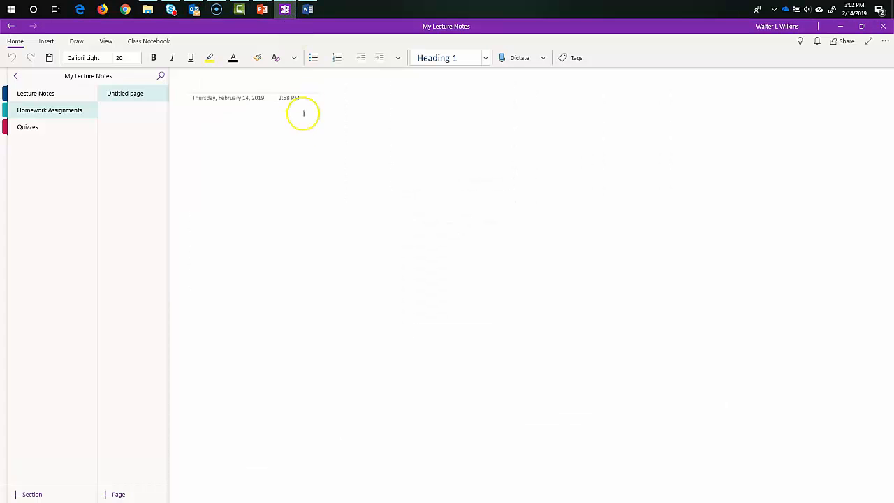
pyautogui.click(203, 142)
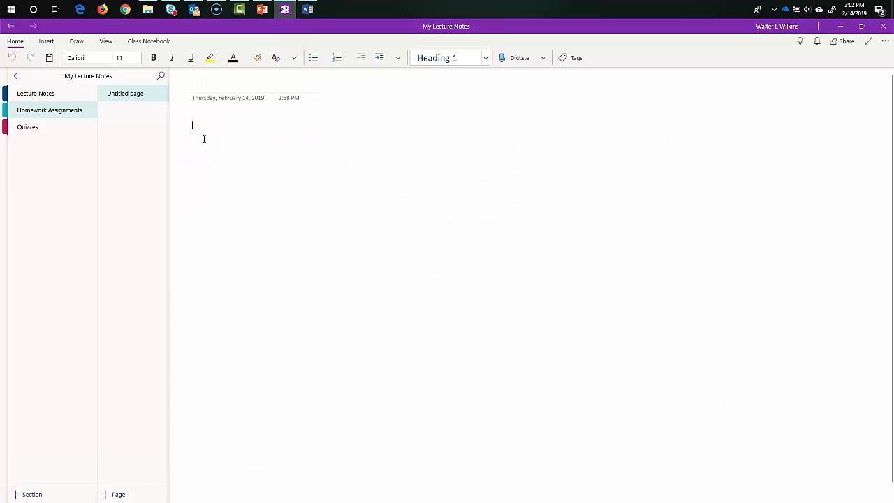
pyautogui.hotkey('ctrl', 'v')
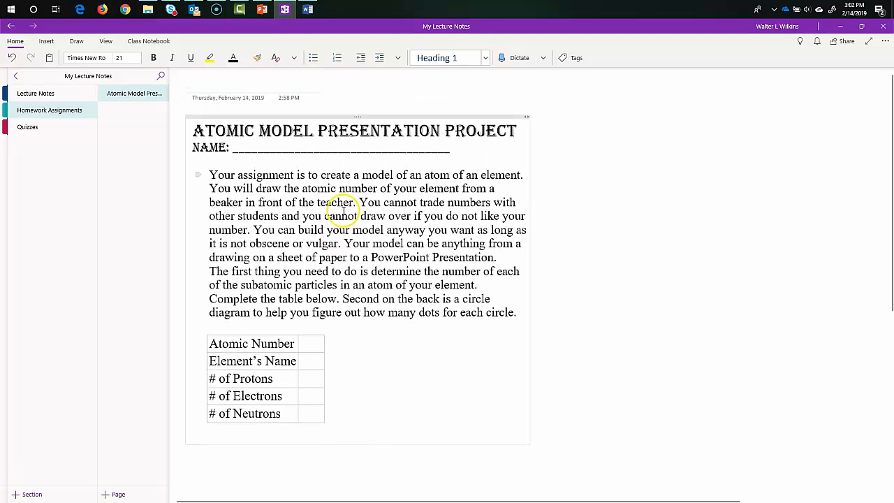
pyautogui.click(218, 85)
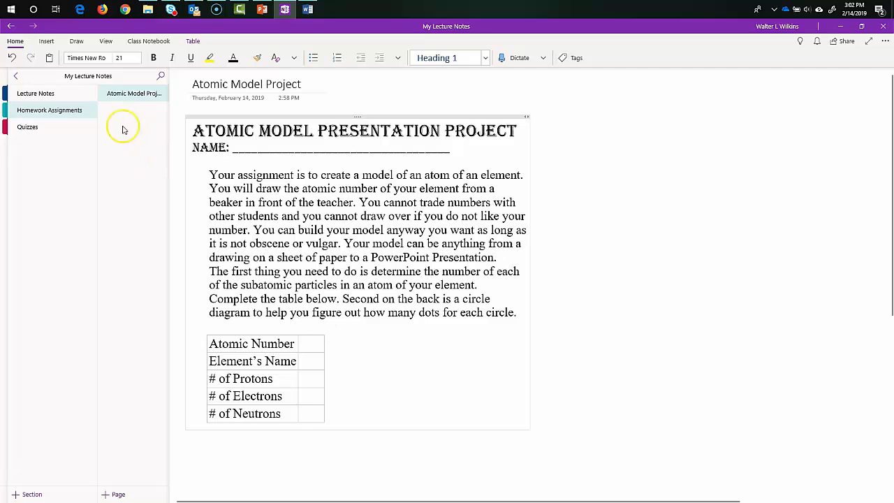
# Step: In the Quizzes section, write two numbered questions on atom parts and subatomic orbitals, formatted in Times New Roman, size 12
pyautogui.click(58, 133)
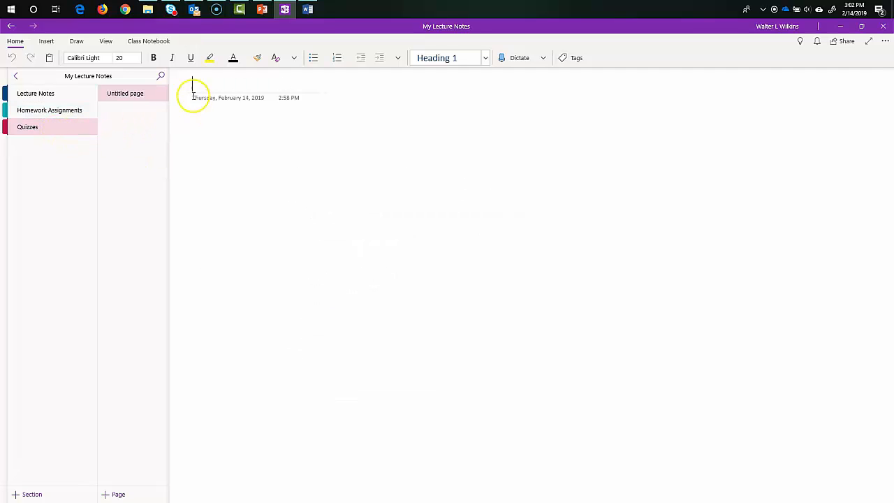
pyautogui.moveTo(208, 124); pyautogui.dragTo(482, 135)
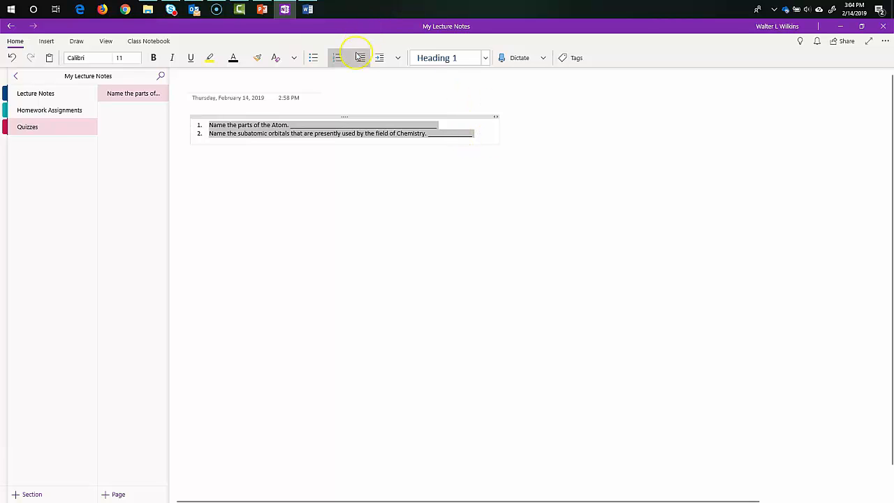
pyautogui.click(109, 57)
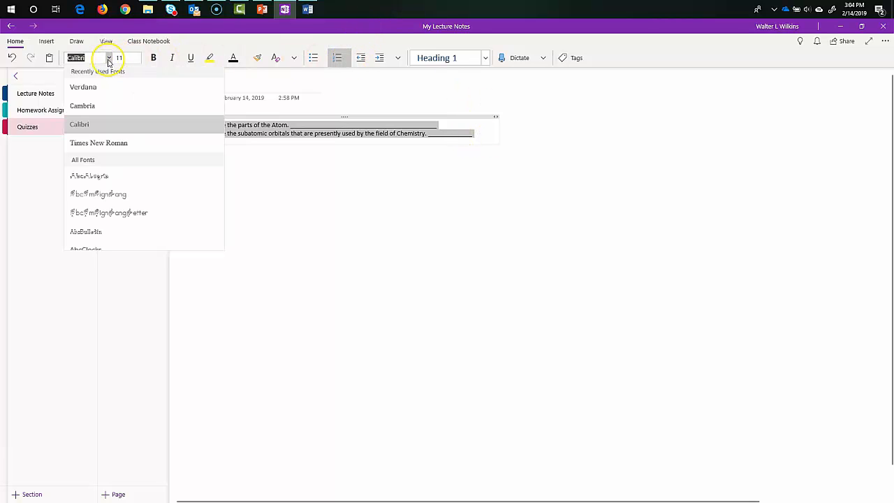
pyautogui.click(117, 143)
pyautogui.click(137, 59)
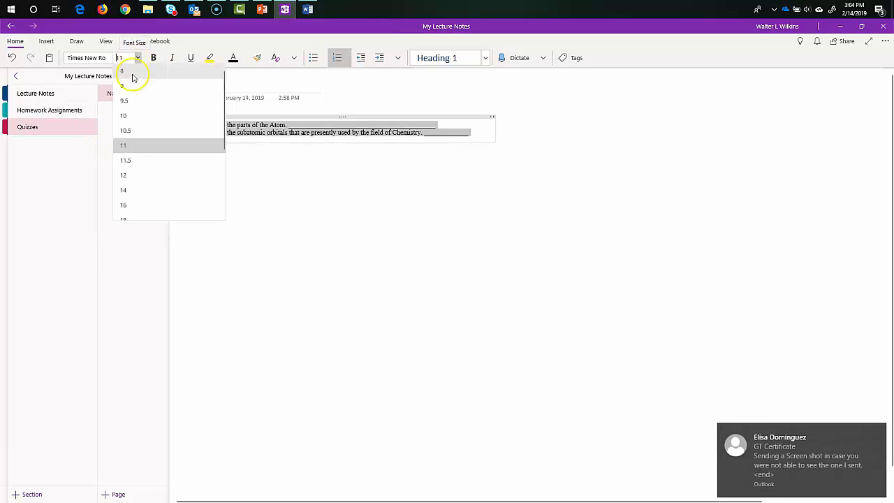
pyautogui.click(125, 175)
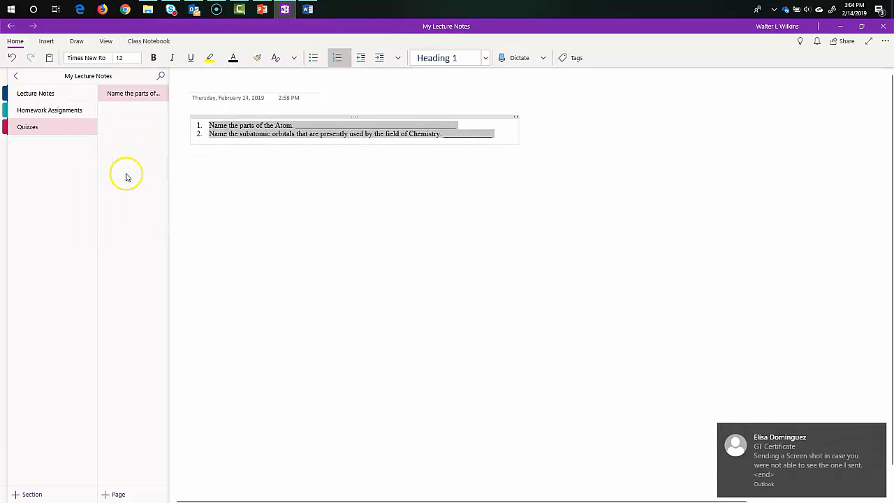
pyautogui.click(501, 200)
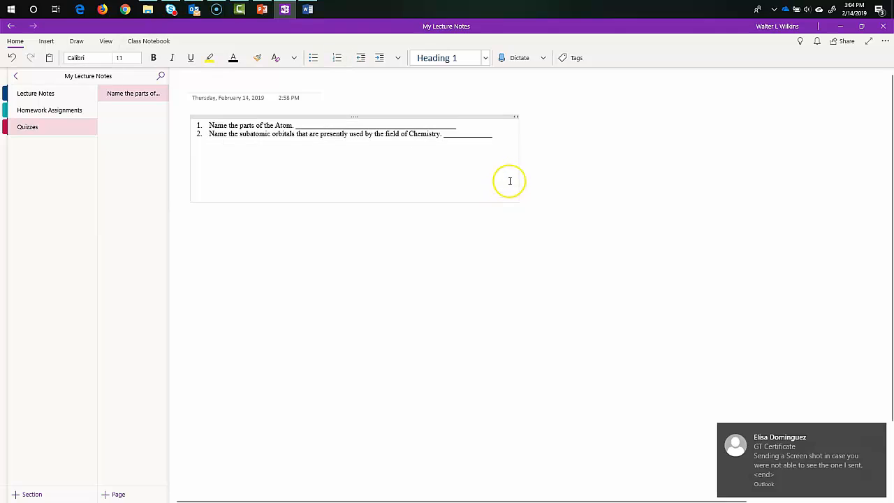
pyautogui.click(303, 148)
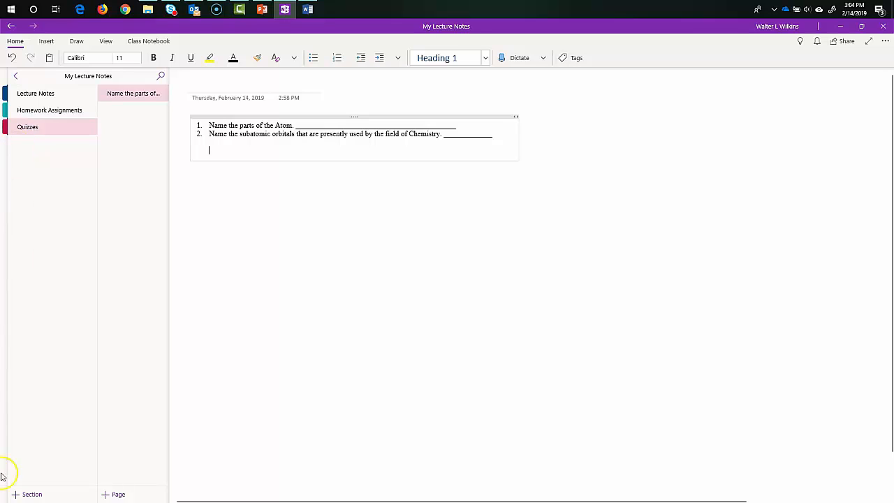
# Step: Add a new section to the My Lecture Notes notebook and name it Videos
pyautogui.click(29, 494)
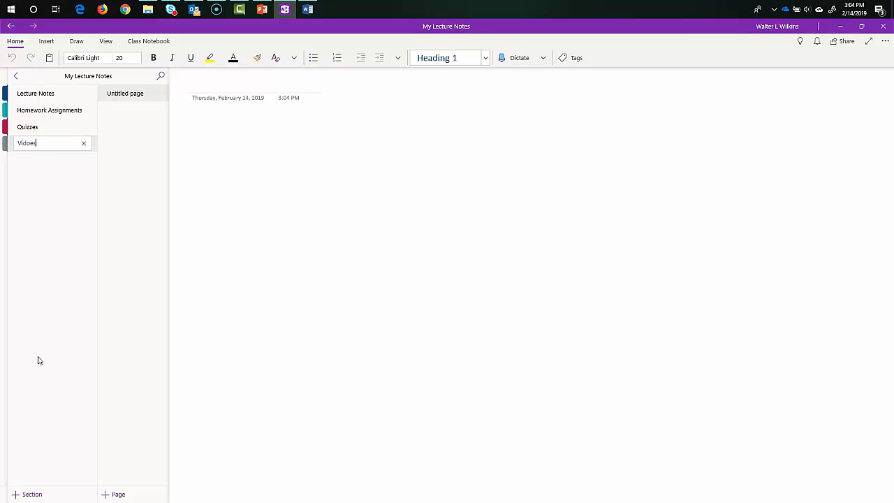
pyautogui.press('Return')
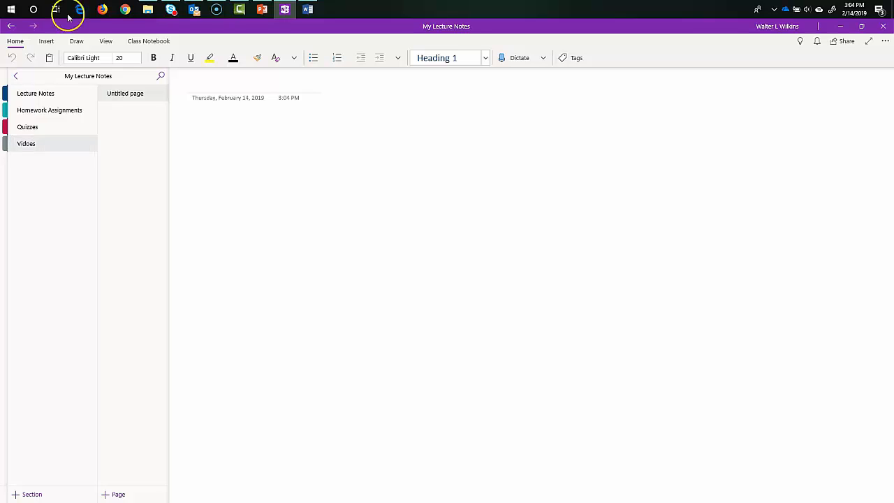
pyautogui.rightClick(37, 148)
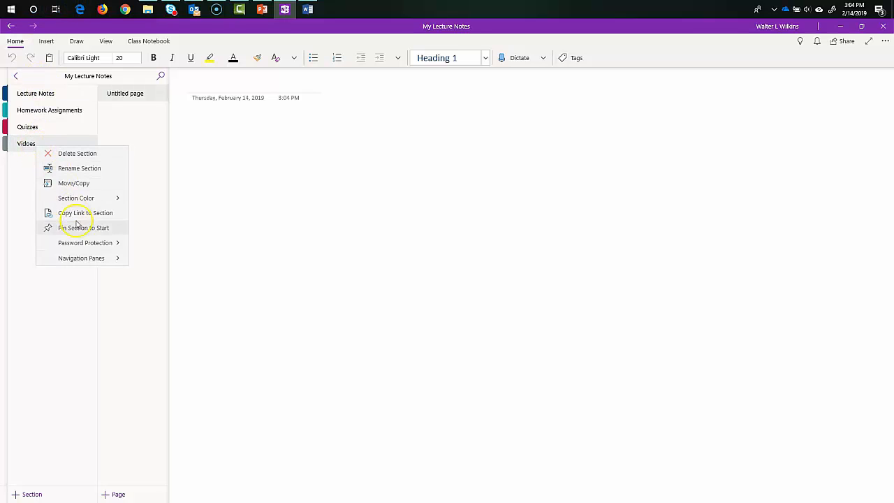
pyautogui.click(71, 169)
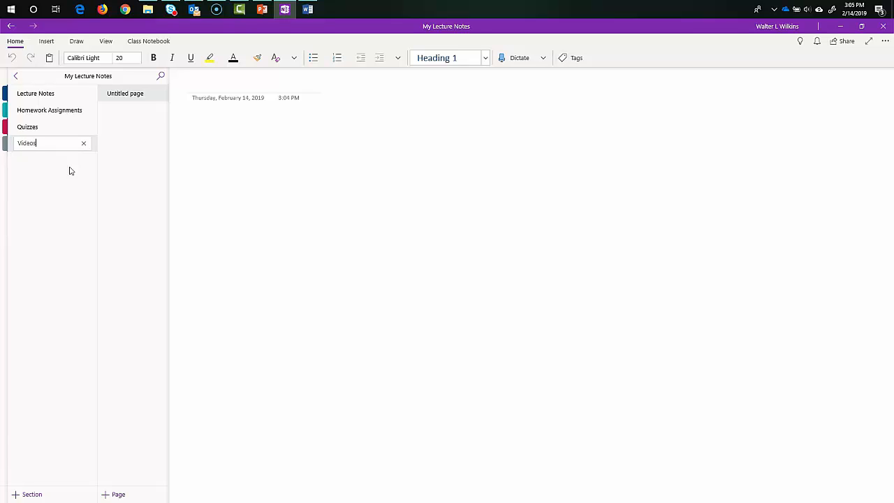
pyautogui.press('Return')
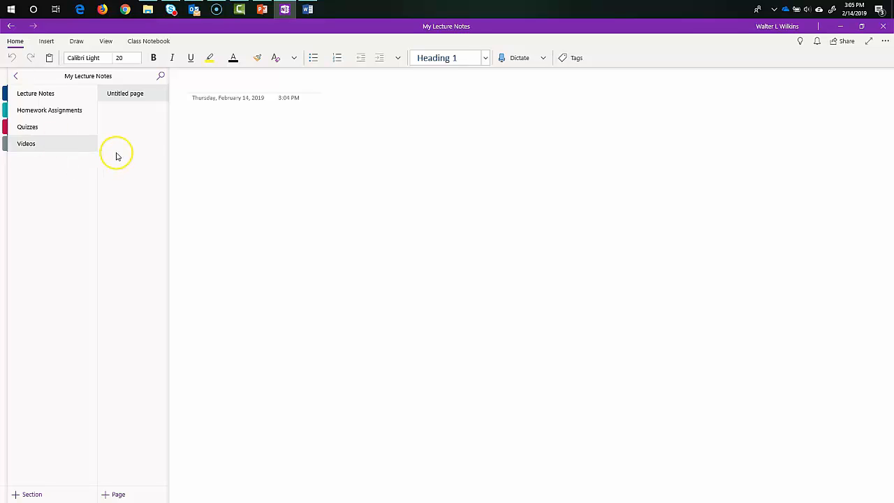
# Step: Switch to Chrome, open YouTube and search for "atomic structure protons neutrons and electrons"
pyautogui.click(124, 9)
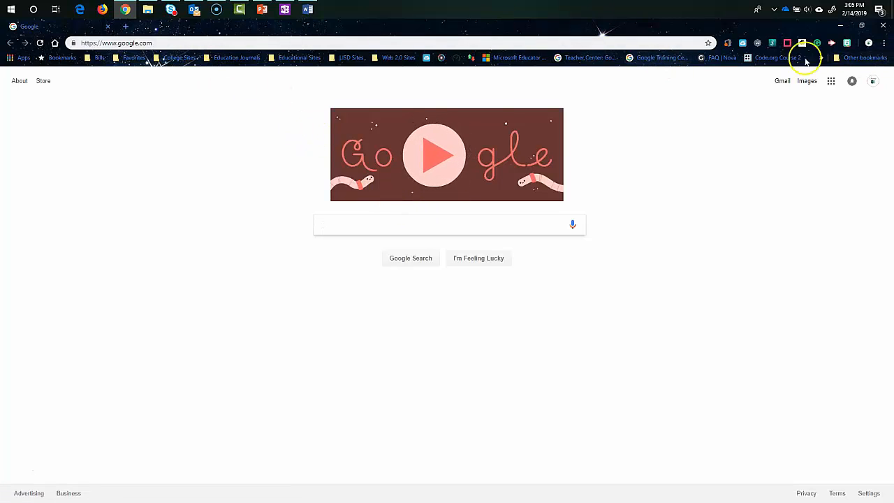
pyautogui.click(831, 81)
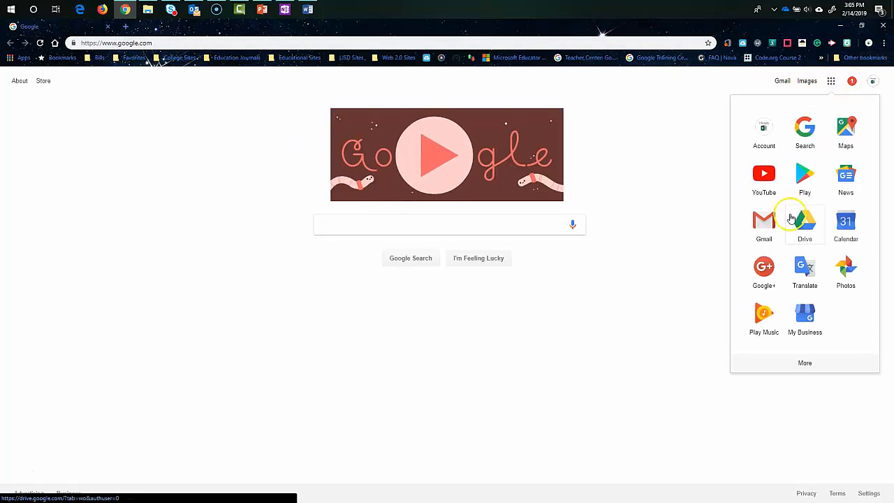
pyautogui.click(766, 182)
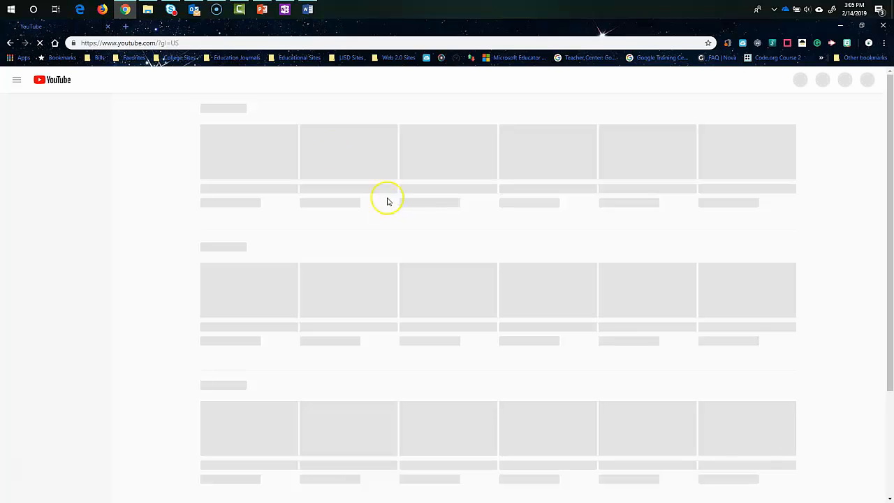
pyautogui.click(299, 80)
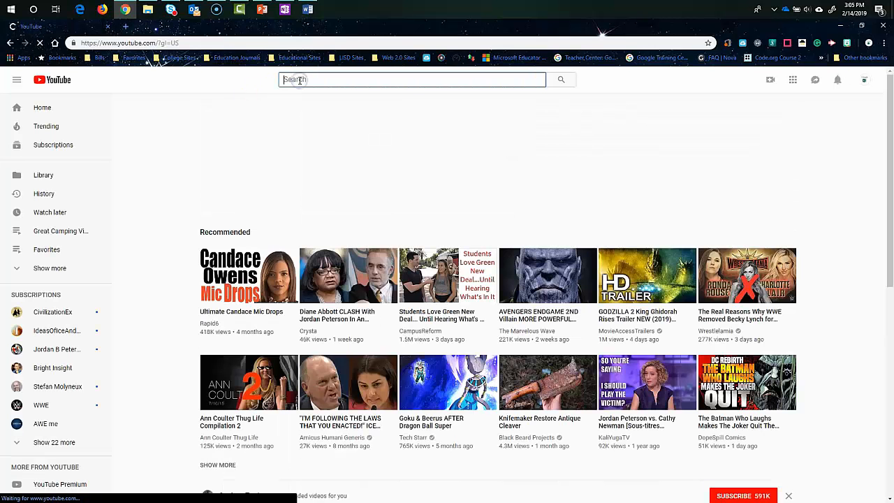
pyautogui.write('Atom')
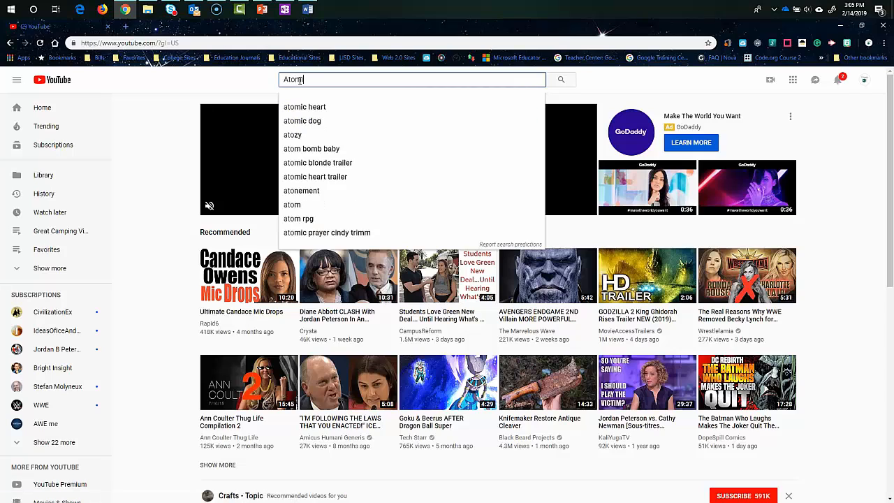
pyautogui.write('ic Struct')
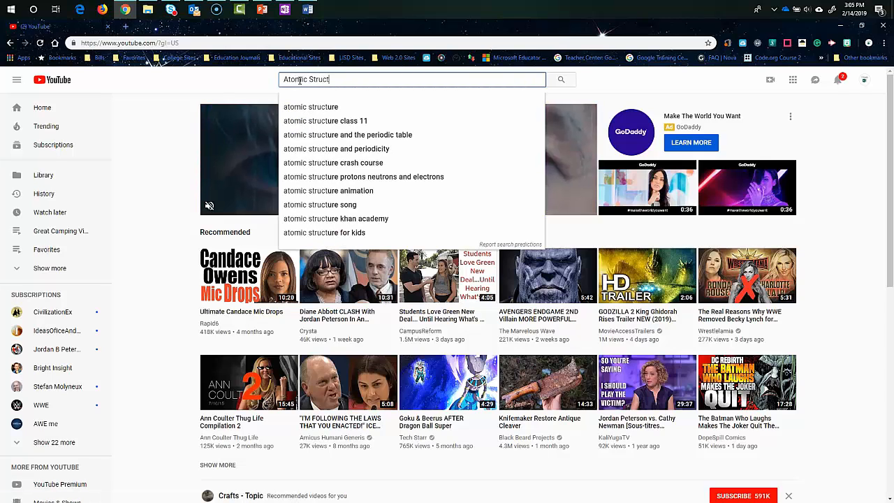
pyautogui.write('ure')
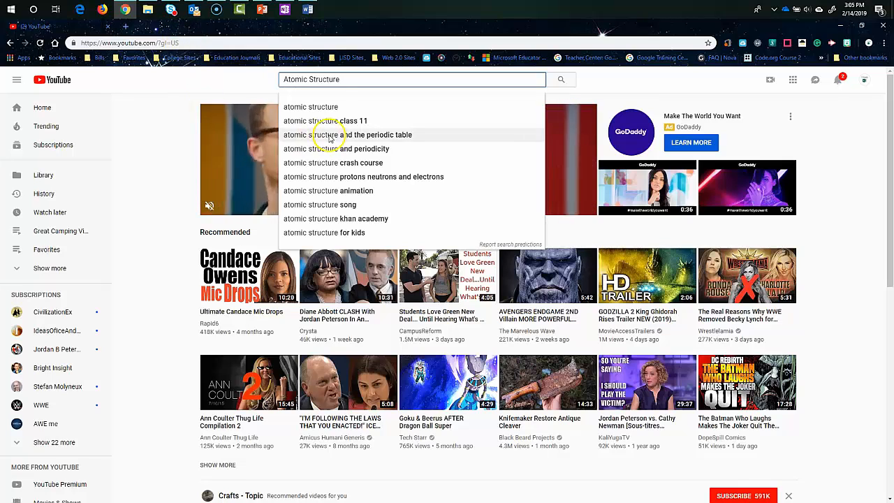
pyautogui.click(320, 178)
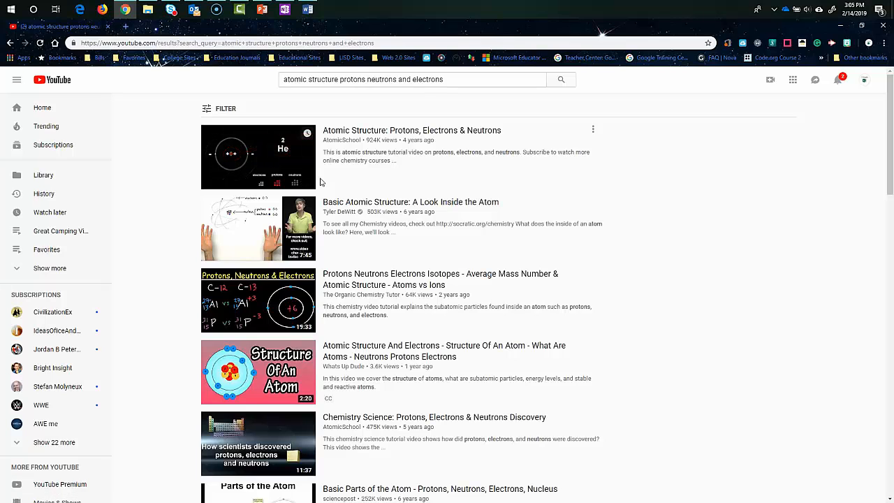
# Step: Open the video Atomic Structure: Protons, Electrons & Neutrons by AtomicSchool and paste its link into the blank Videos page in OneNote
pyautogui.click(247, 153)
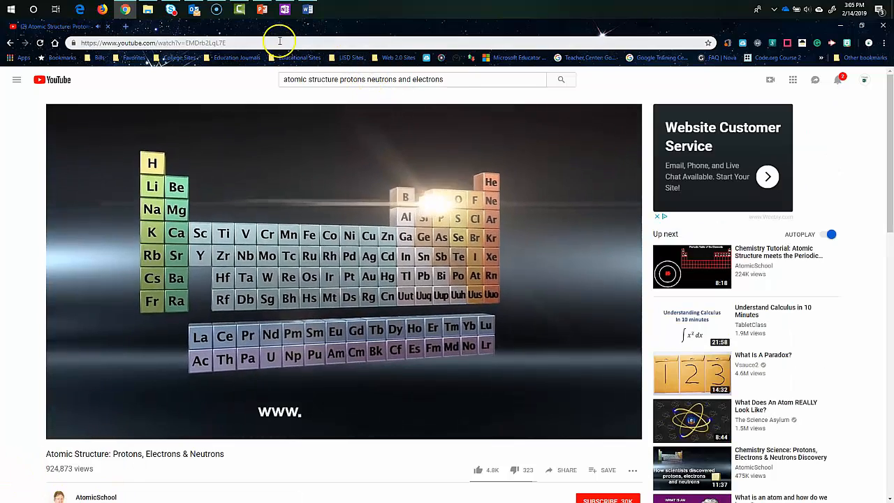
pyautogui.click(280, 42)
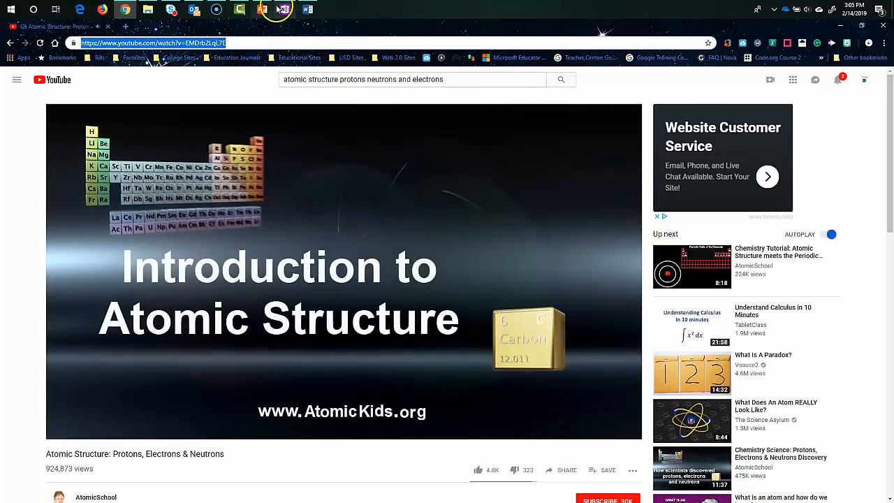
pyautogui.click(284, 9)
pyautogui.click(242, 142)
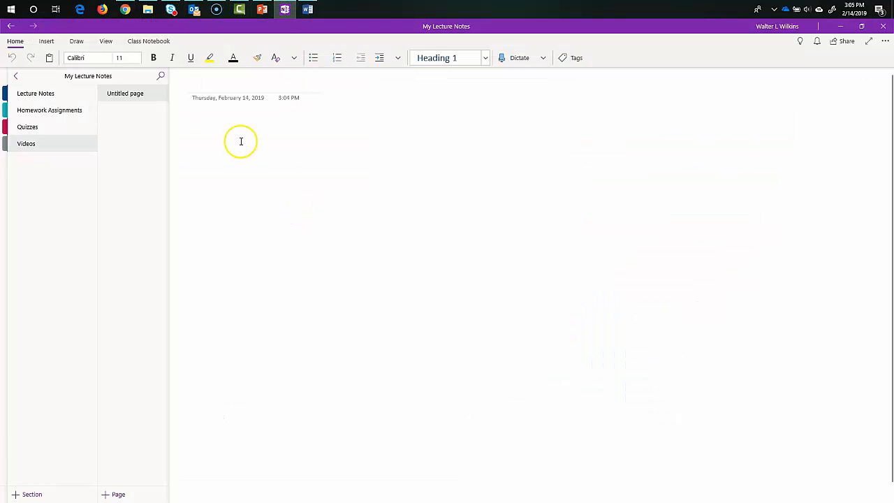
pyautogui.hotkey('ctrl', 'v')
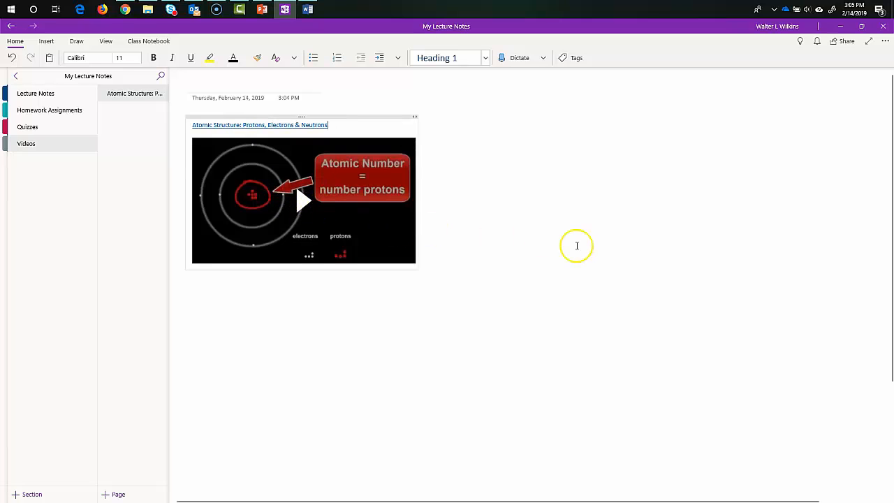
# Step: Start the embedded video on the Videos page, then return to Chrome and close the YouTube window
pyautogui.click(575, 247)
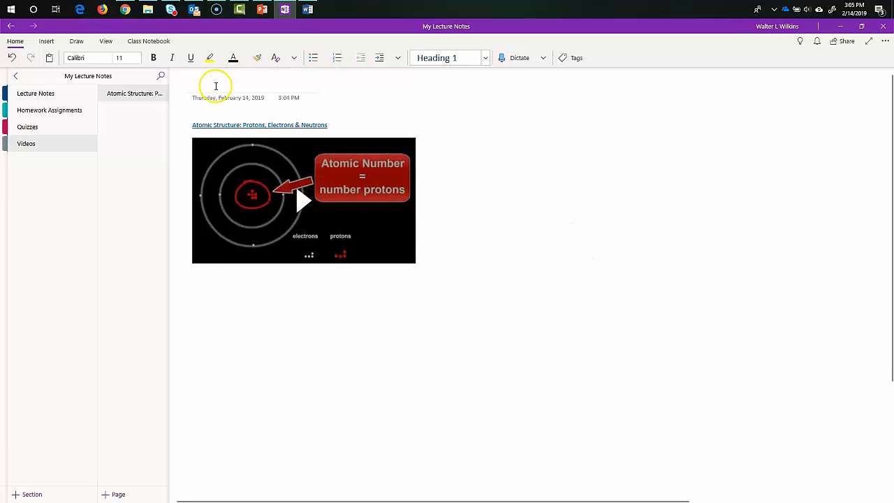
pyautogui.click(300, 205)
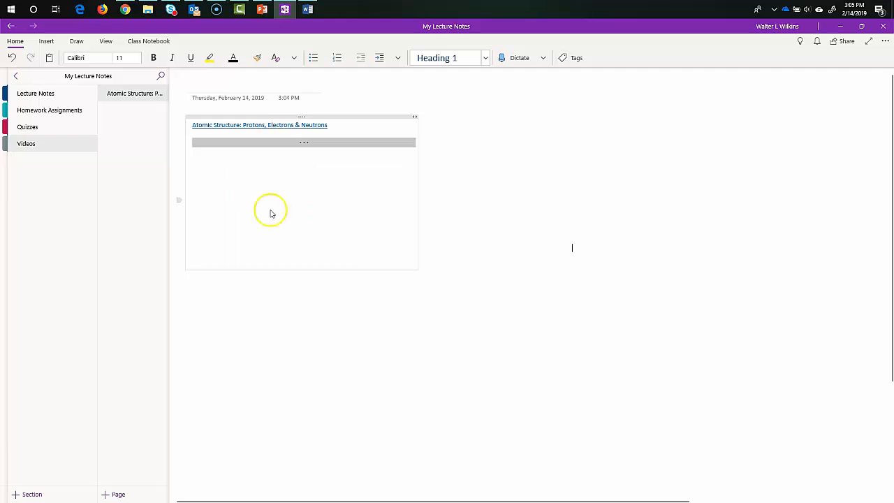
pyautogui.click(126, 10)
pyautogui.click(149, 43)
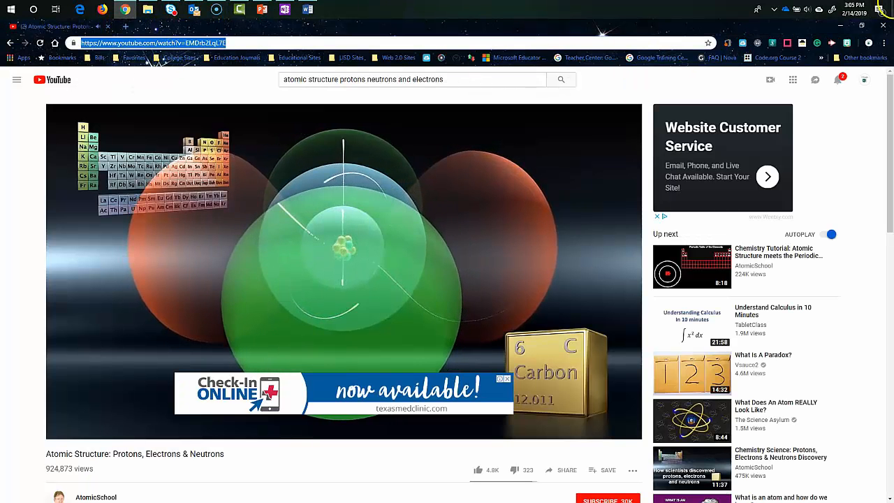
pyautogui.click(883, 26)
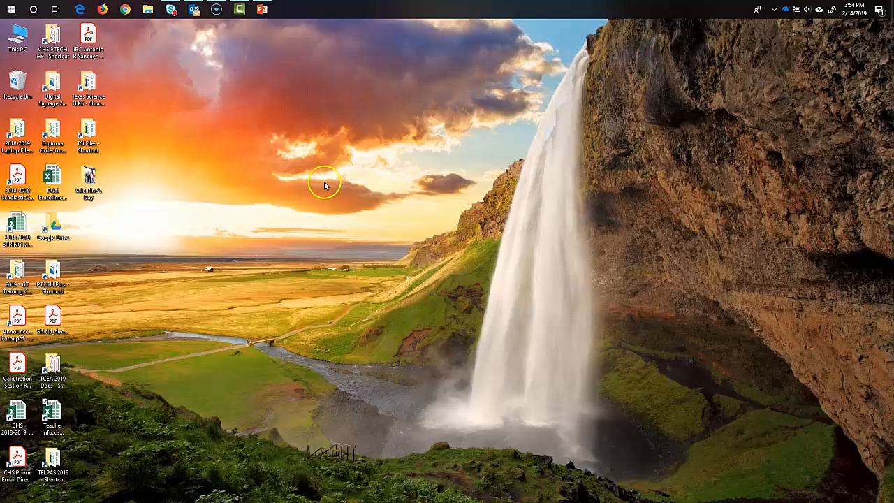
# Step: Open OneNote and title the untitled page in the Social Studies section of My Notebook "US History - Civil War"
pyautogui.click(12, 10)
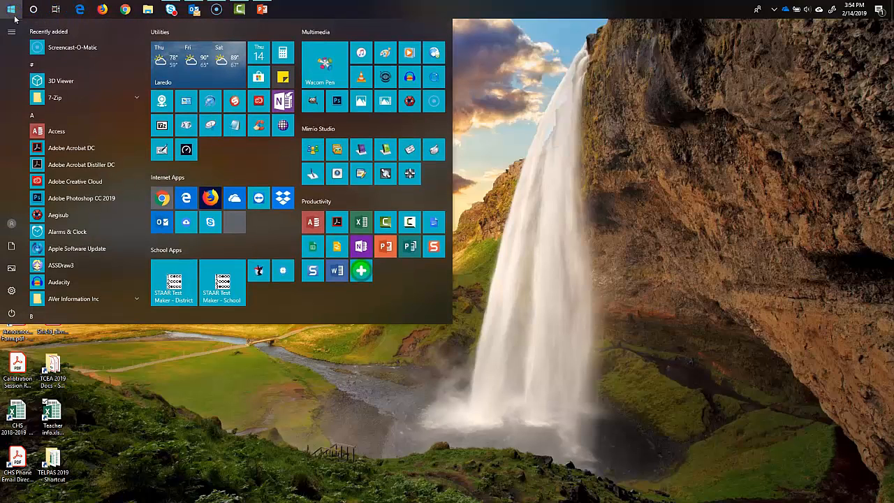
pyautogui.click(355, 250)
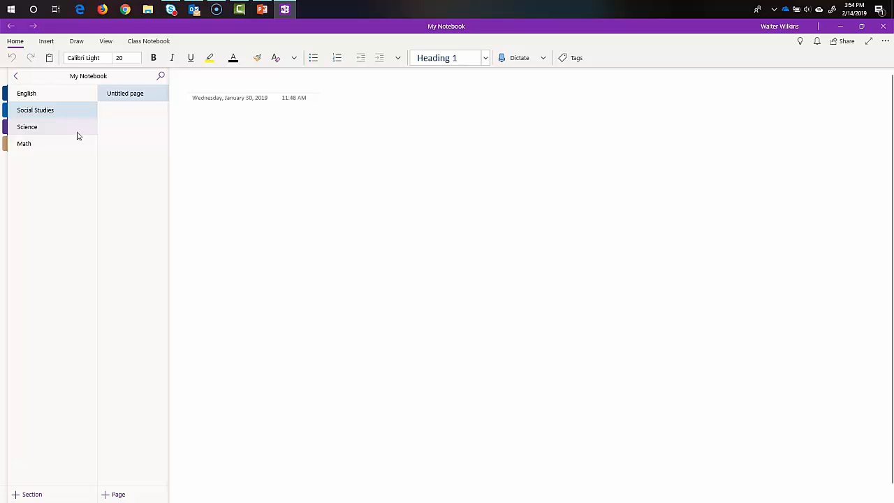
pyautogui.click(153, 94)
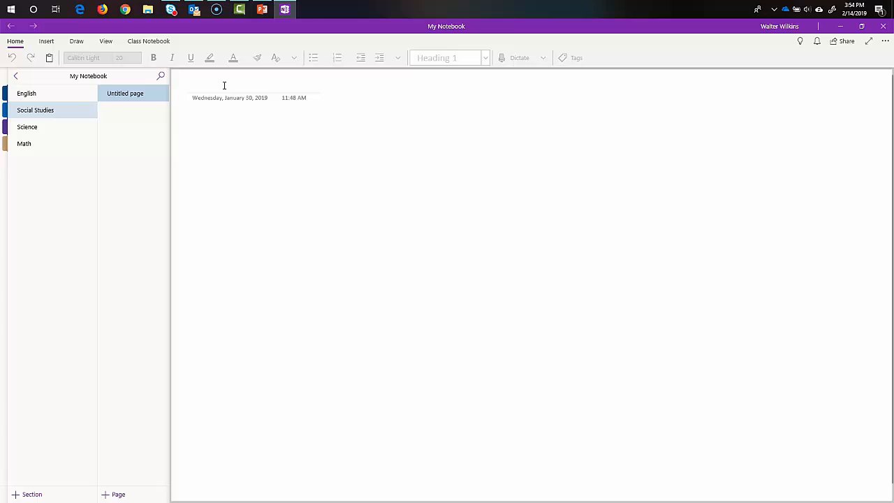
pyautogui.click(224, 85)
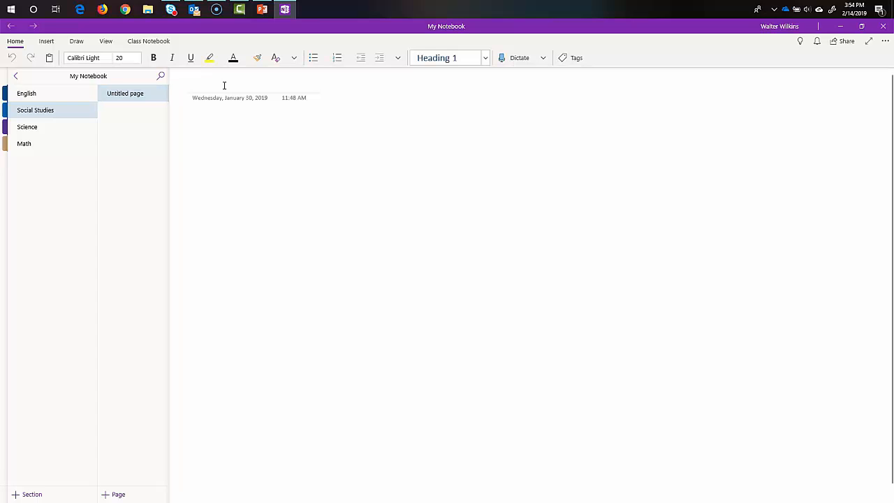
pyautogui.write('uS')
pyautogui.press('BackSpace')
pyautogui.press('BackSpace')
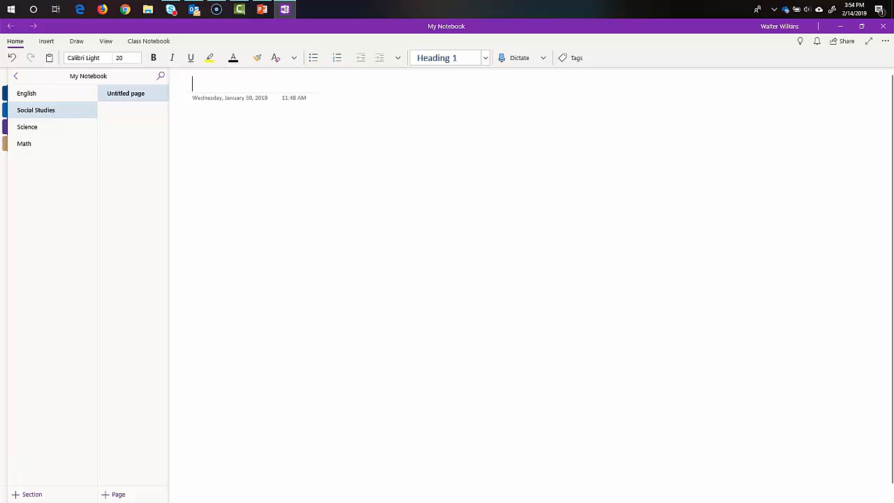
pyautogui.write('US Histroy')
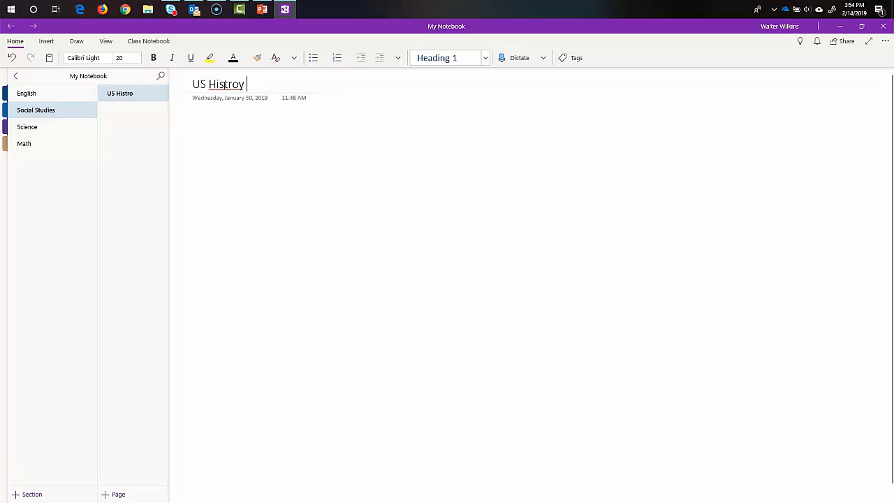
pyautogui.press('BackSpace')
pyautogui.press('BackSpace')
pyautogui.press('BackSpace')
pyautogui.write('ory - Civil War')
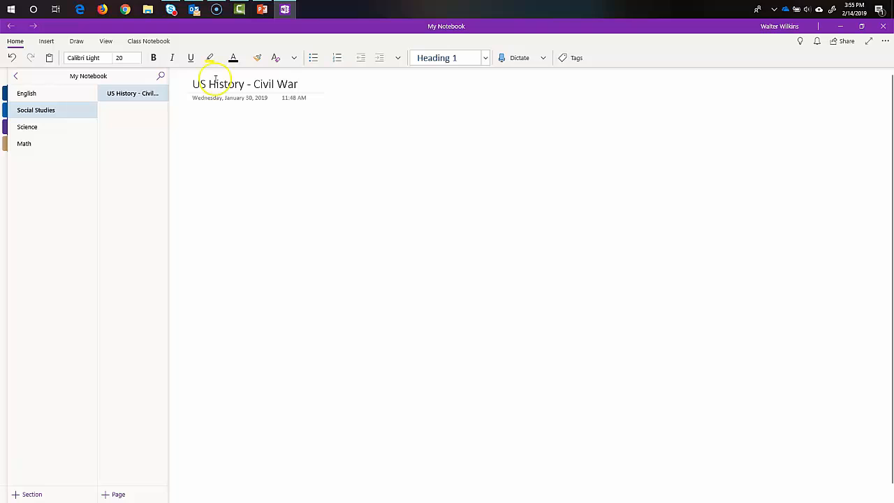
# Step: Place the cursor in the page body, switch to Chrome, search Google for "US Civil War" and open the American Battlefield Trust overview article
pyautogui.click(205, 123)
pyautogui.click(125, 9)
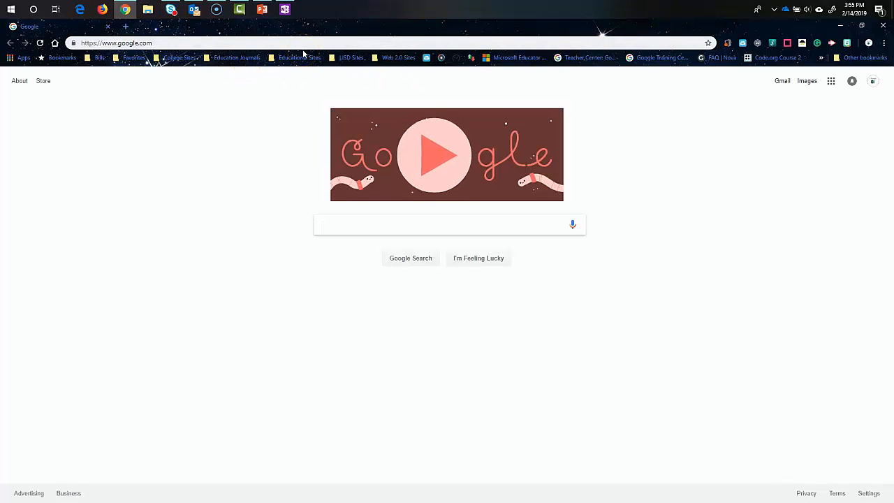
pyautogui.write('US Civil')
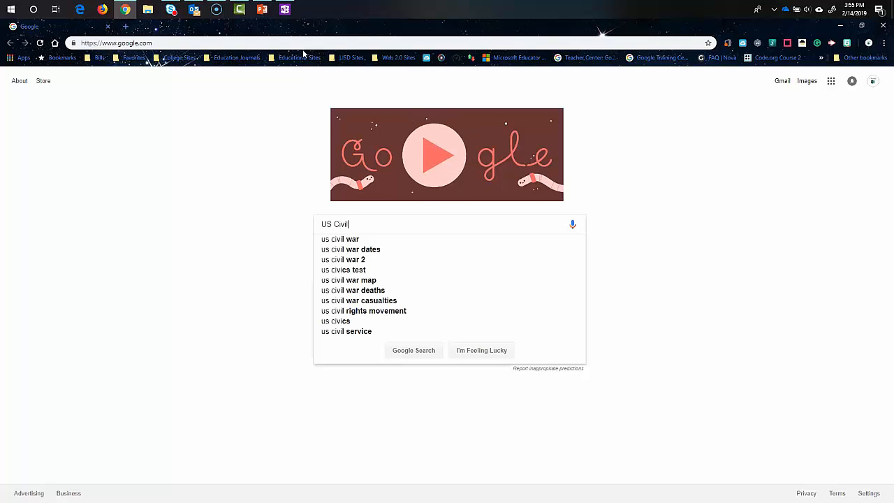
pyautogui.write(' War')
pyautogui.press('Return')
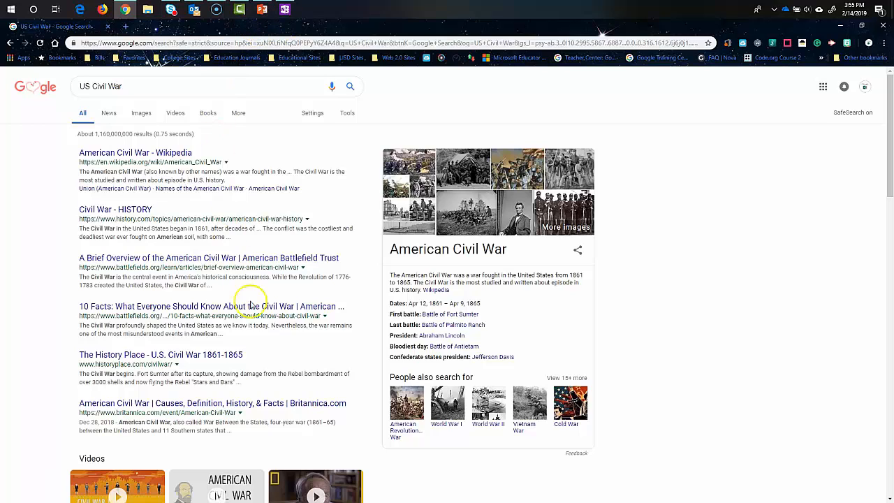
pyautogui.click(230, 261)
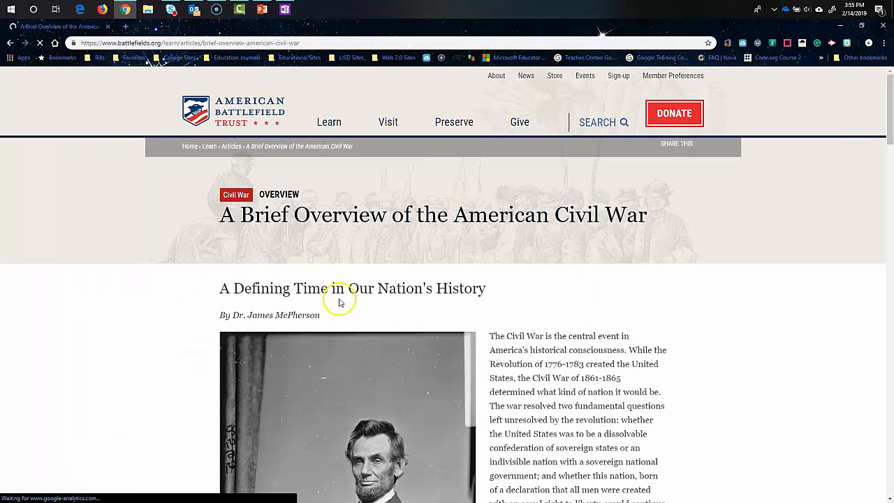
# Step: Copy the article's first paragraph about the Civil War and paste it into the body of the US History - Civil War page in OneNote
pyautogui.scroll(-2, 704, 385)
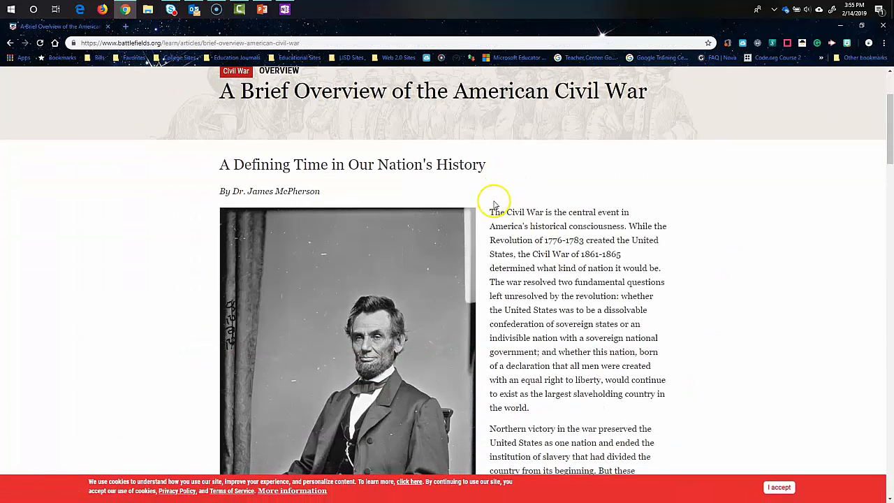
pyautogui.moveTo(491, 212); pyautogui.dragTo(543, 405)
pyautogui.hotkey('ctrl', 'c')
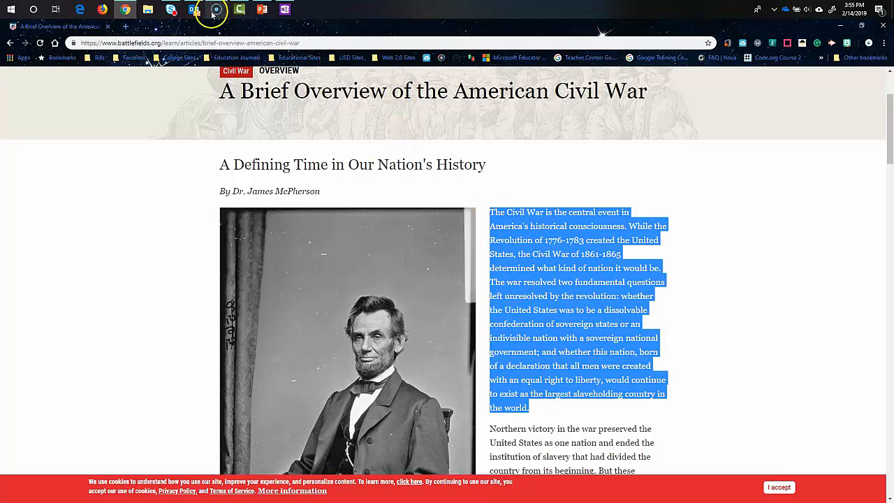
pyautogui.click(283, 9)
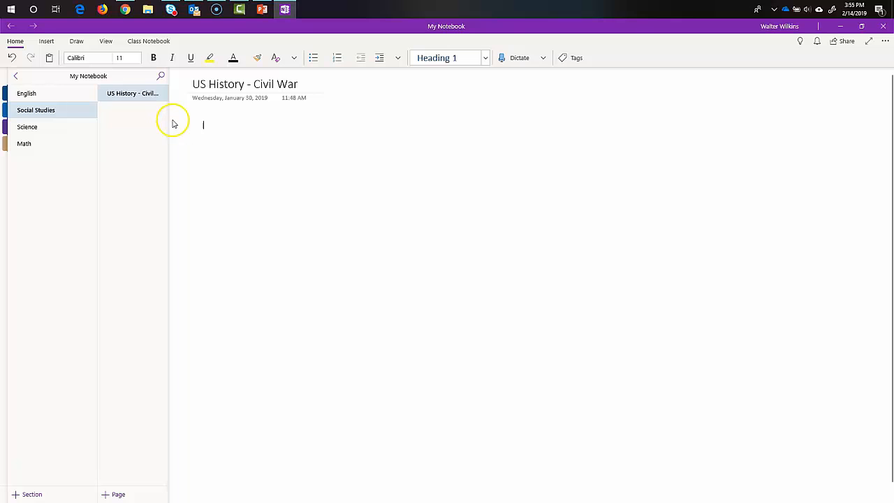
pyautogui.hotkey('ctrl', 'v')
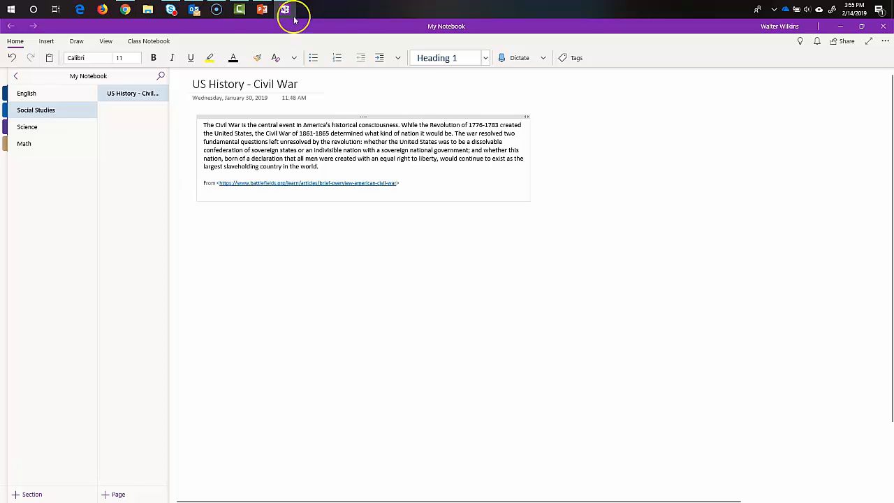
# Step: Return to Chrome, show the video results for the US Civil War search and open The Civil War, Part I: Crash Course US History #20
pyautogui.moveTo(123, 12)
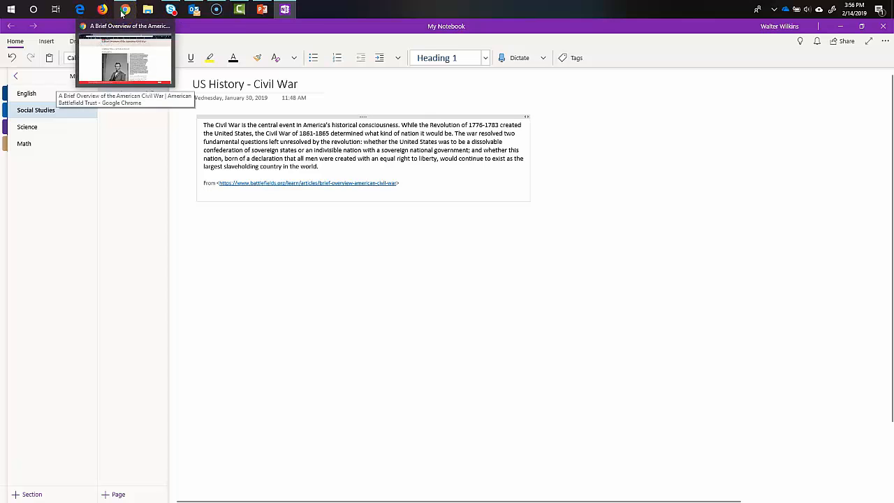
pyautogui.click(122, 70)
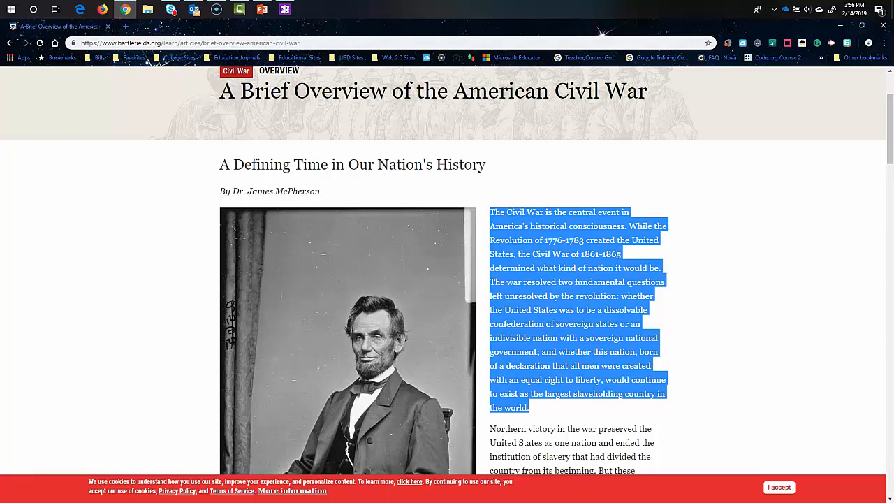
pyautogui.click(9, 43)
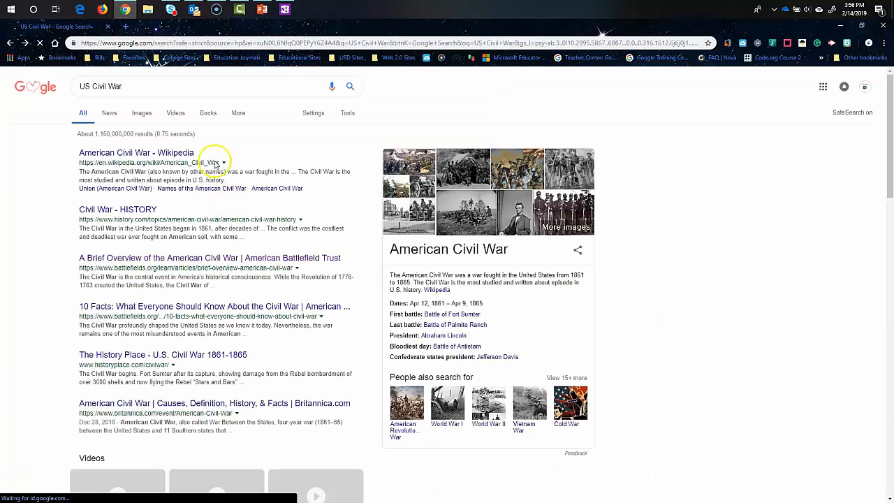
pyautogui.click(25, 43)
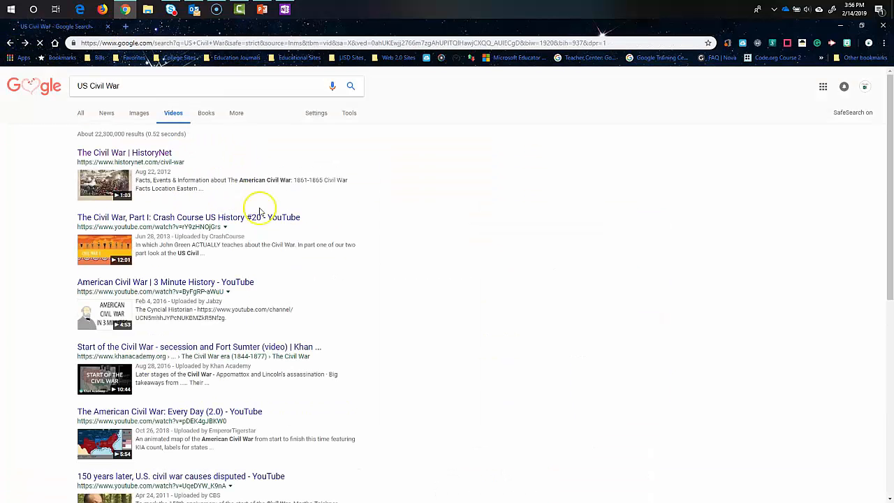
pyautogui.click(150, 222)
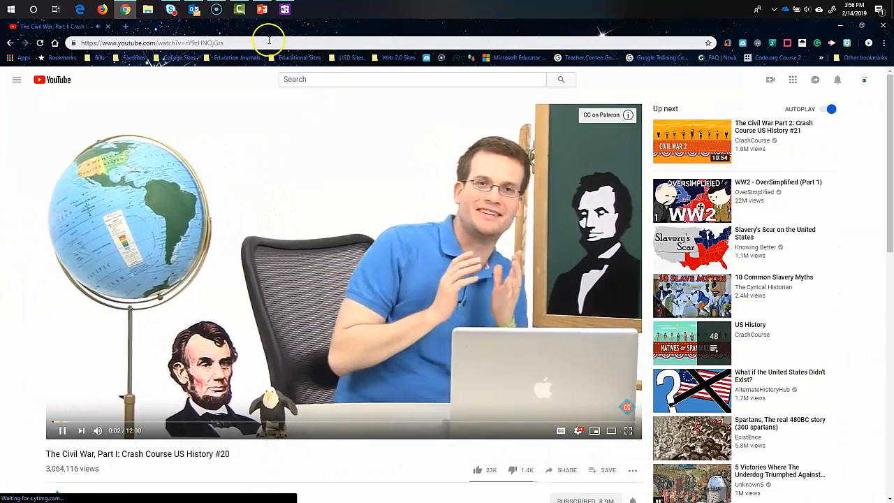
# Step: Copy the YouTube video's link and paste it below the source link on the US History - Civil War page in OneNote
pyautogui.click(269, 43)
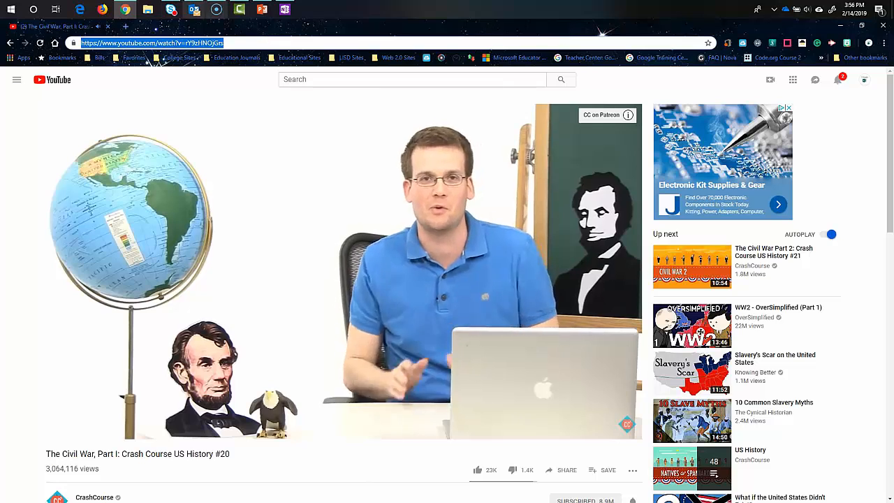
pyautogui.click(282, 9)
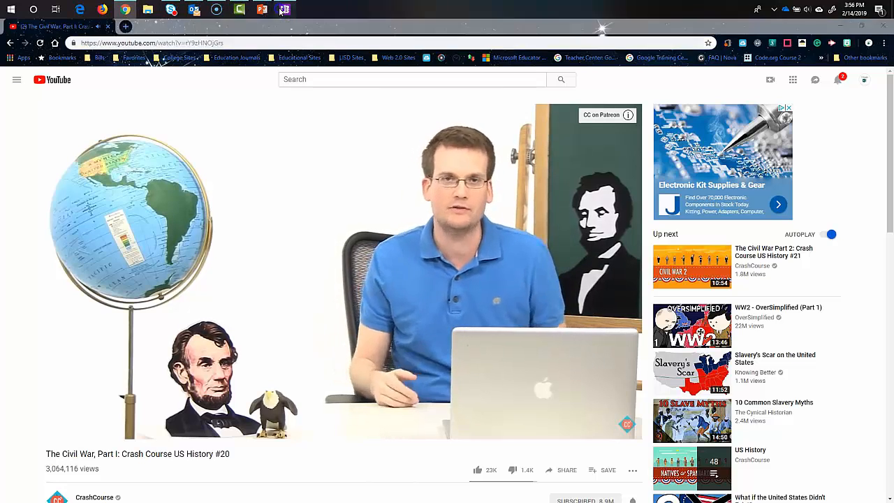
pyautogui.click(207, 237)
pyautogui.hotkey('ctrl', 'v')
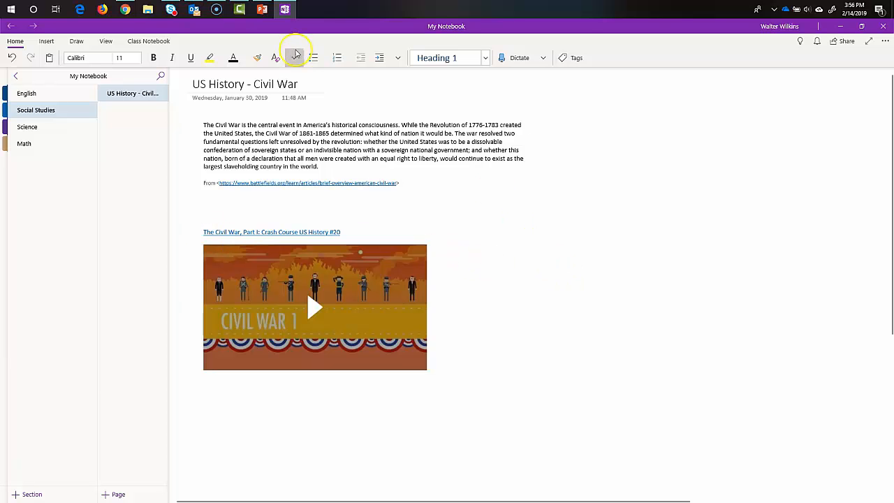
# Step: Pause the YouTube video in Chrome, then play and pause the embedded Civil War video in OneNote
pyautogui.click(125, 10)
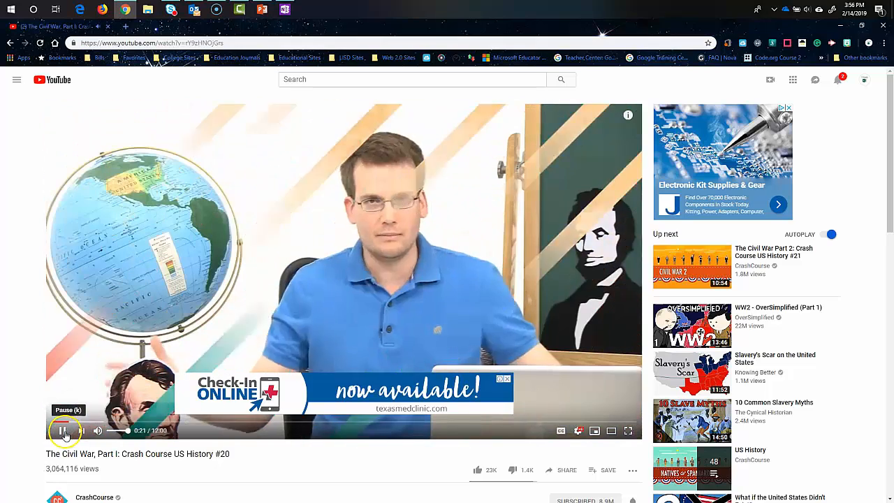
pyautogui.click(61, 430)
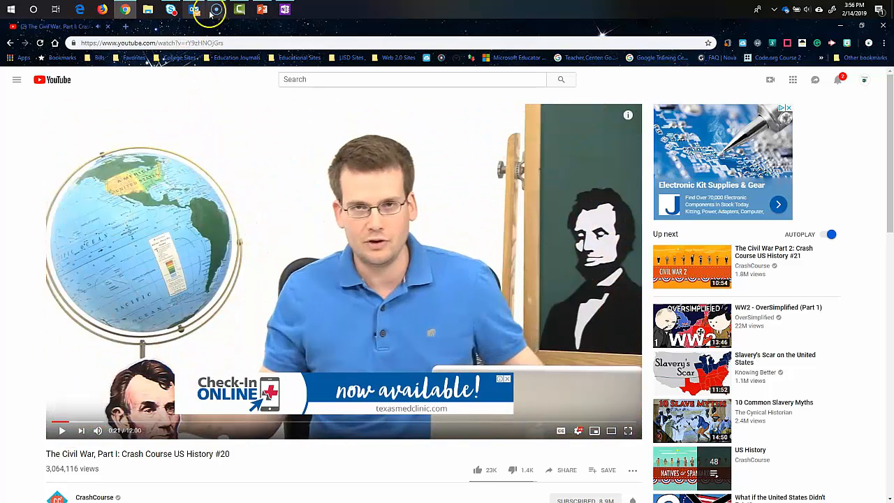
pyautogui.click(285, 9)
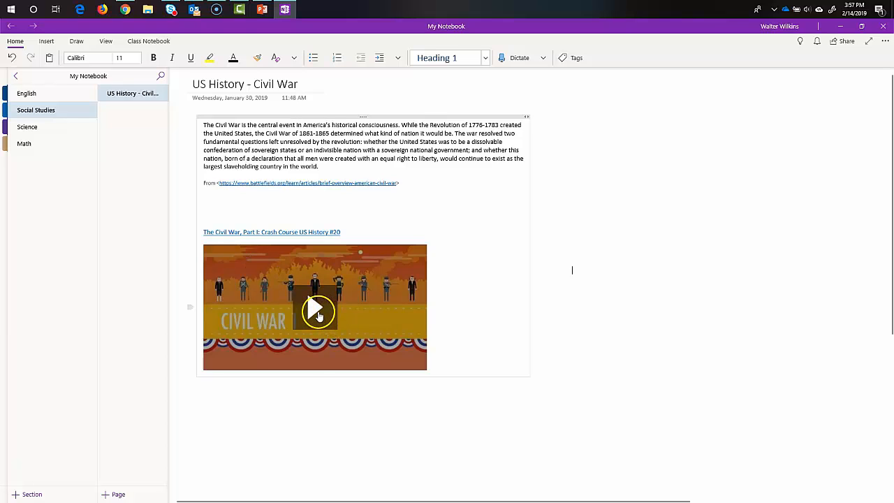
pyautogui.click(319, 316)
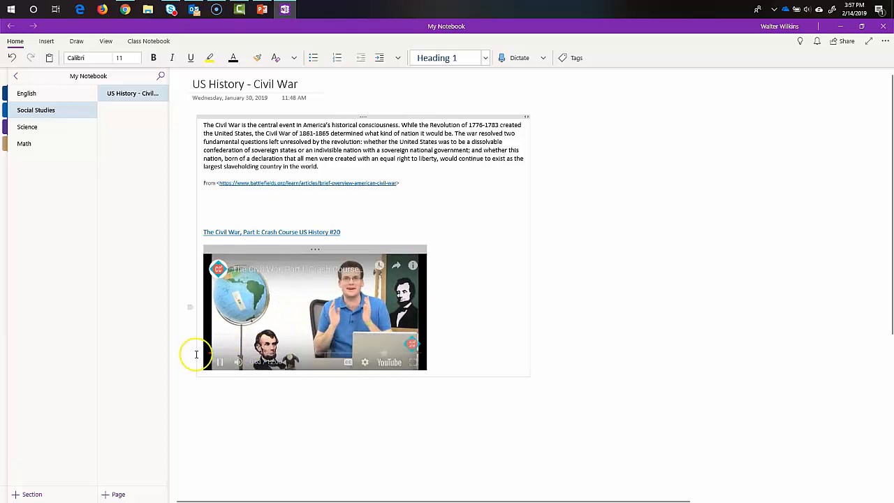
pyautogui.click(222, 365)
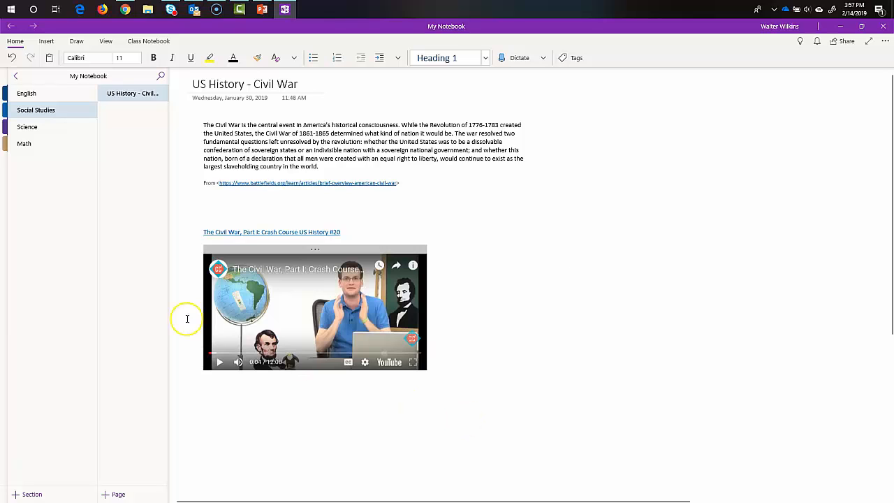
# Step: Open the untitled page in the Math section of My Notebook
pyautogui.click(24, 146)
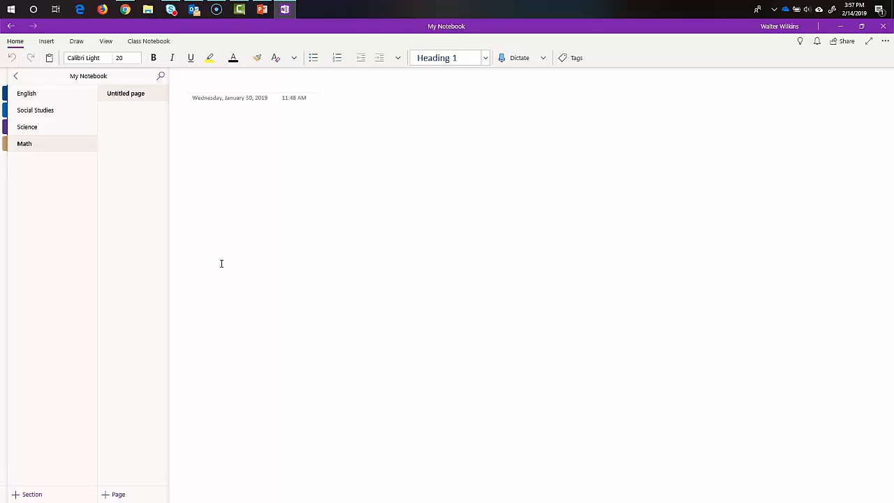
pyautogui.click(217, 271)
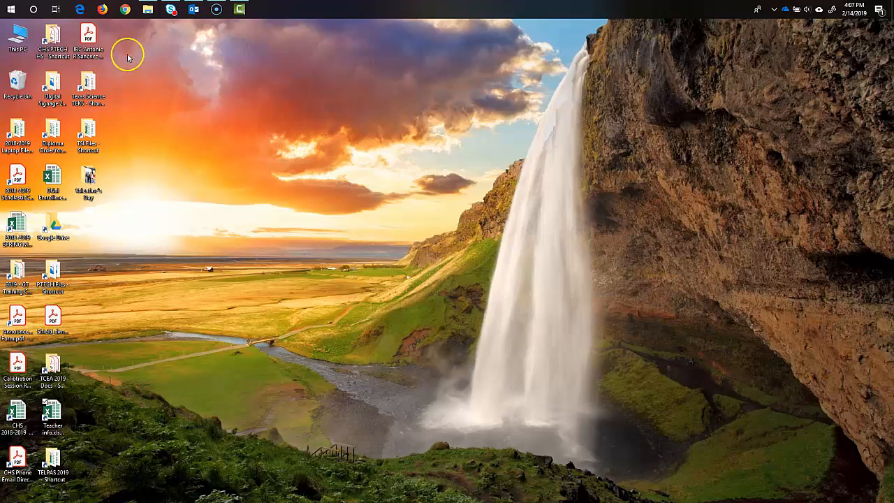
# Step: Switch to Outlook on the web in Chrome and open the Class Notebook app from the Office 365 apps
pyautogui.click(125, 9)
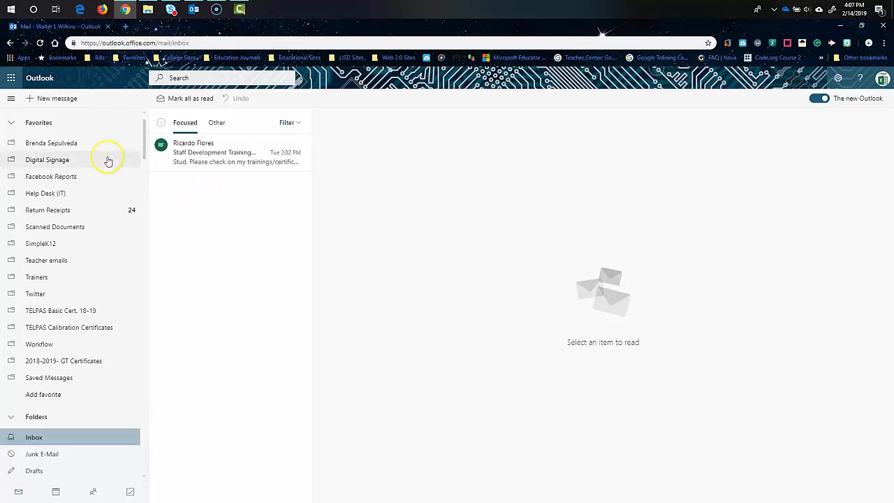
pyautogui.click(11, 79)
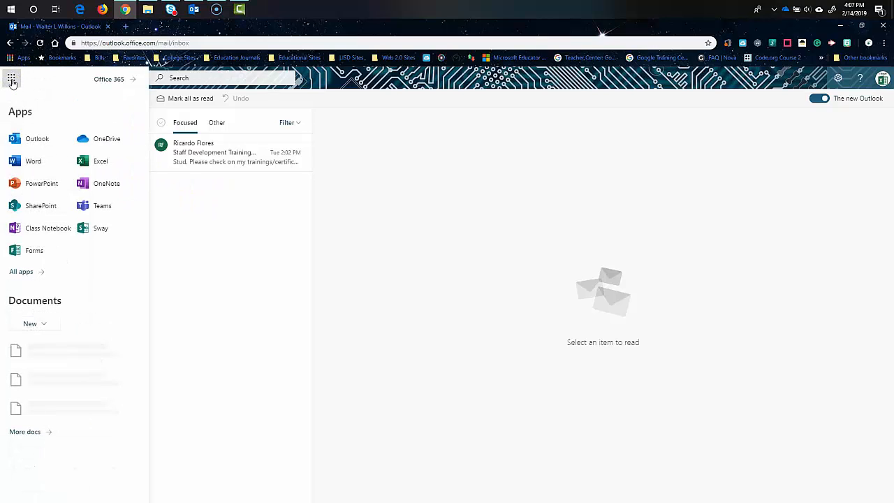
pyautogui.click(31, 231)
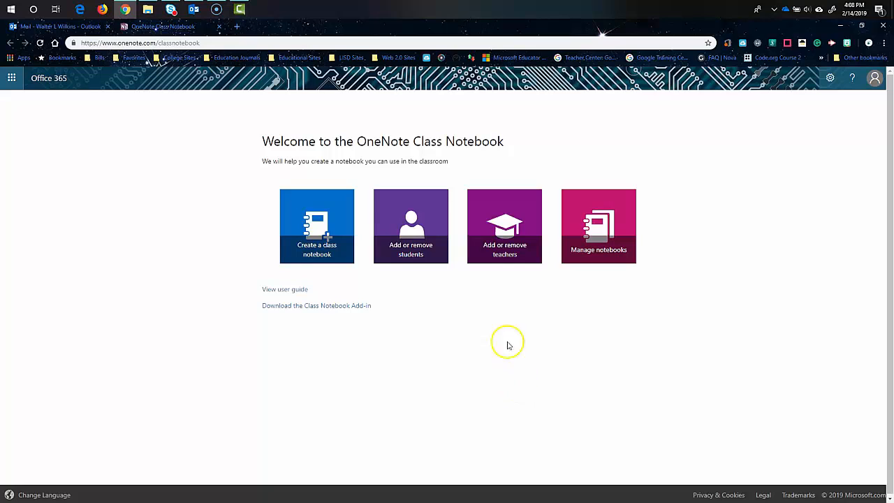
# Step: Start creating a class notebook and name it "Chemistry 1st Block"
pyautogui.click(183, 377)
pyautogui.click(299, 223)
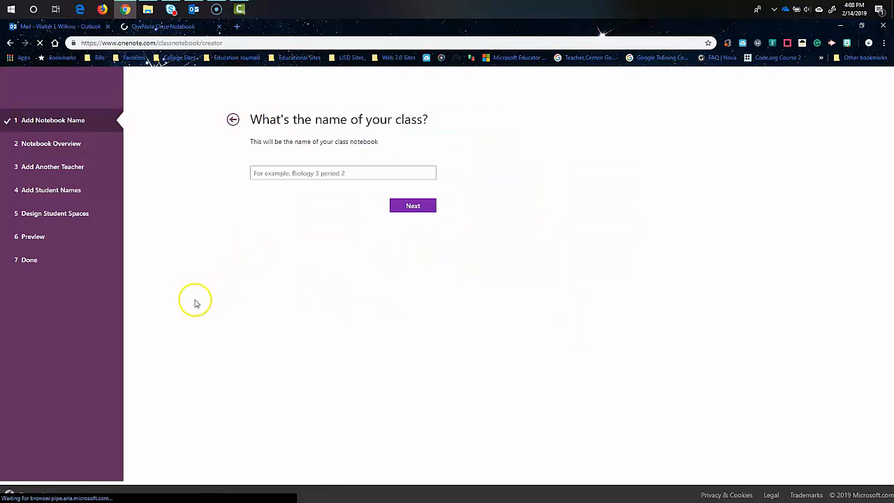
pyautogui.click(282, 197)
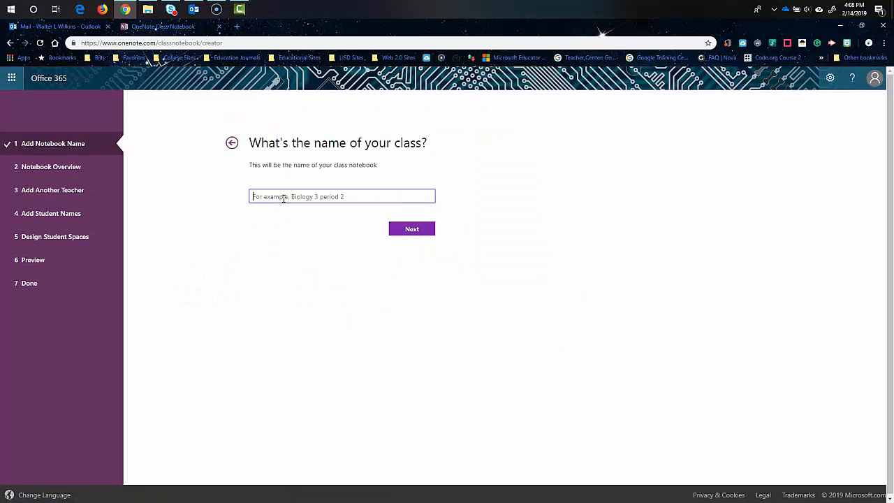
pyautogui.write('Chemistry 1st Block')
pyautogui.click(409, 229)
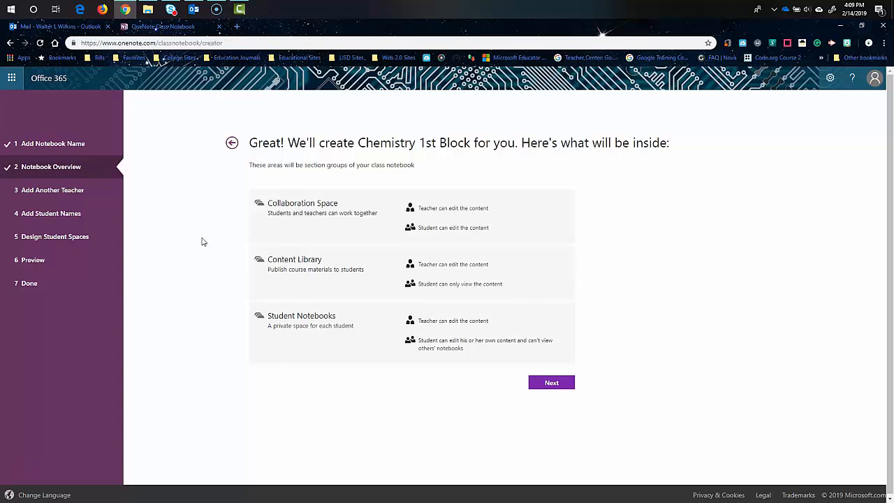
# Step: Accept the notebook overview for Chemistry 1st Block and skip giving another teacher permission
pyautogui.click(551, 384)
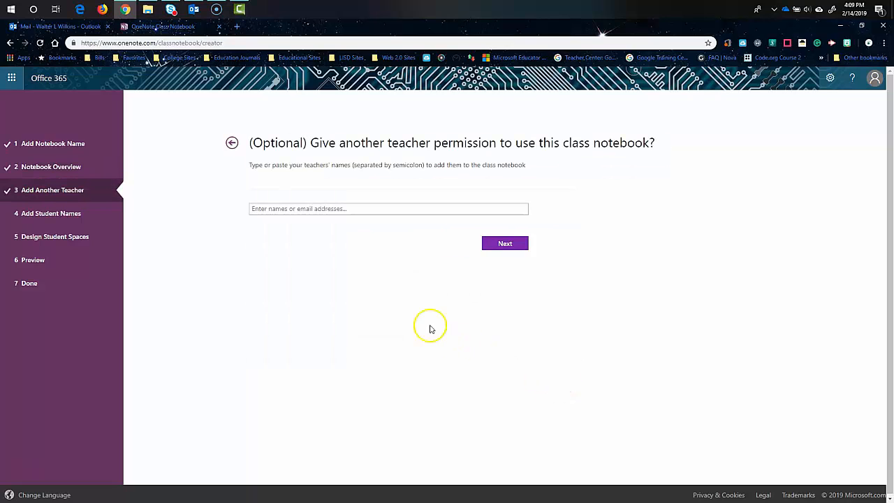
pyautogui.click(315, 209)
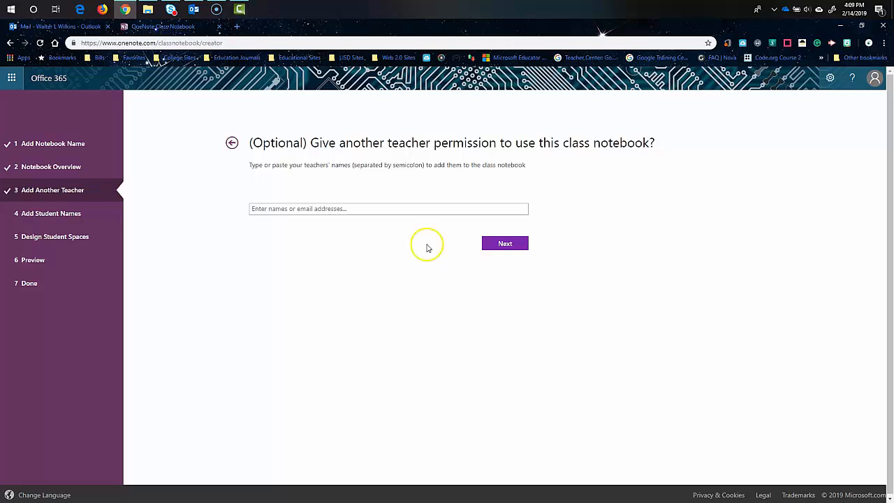
pyautogui.click(505, 243)
pyautogui.click(431, 264)
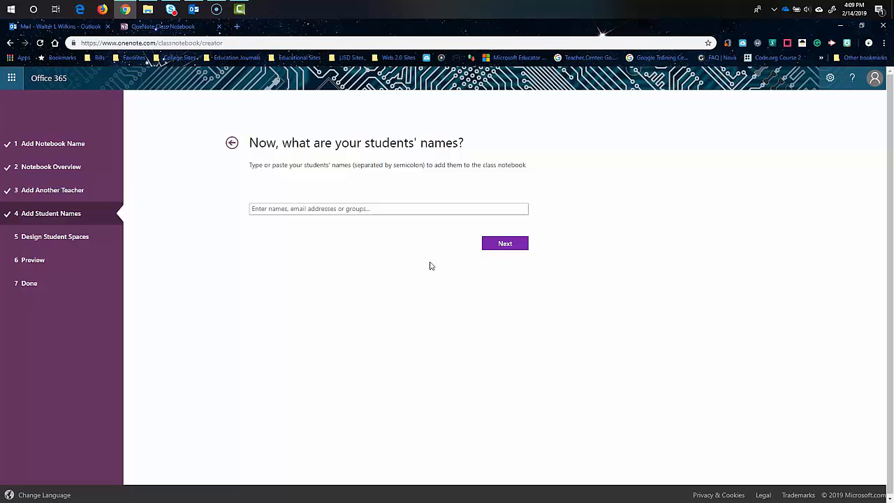
# Step: Look up a student by first name, add the matching student to the class notebook and continue to the student spaces
pyautogui.click(361, 206)
pyautogui.write('Shantel')
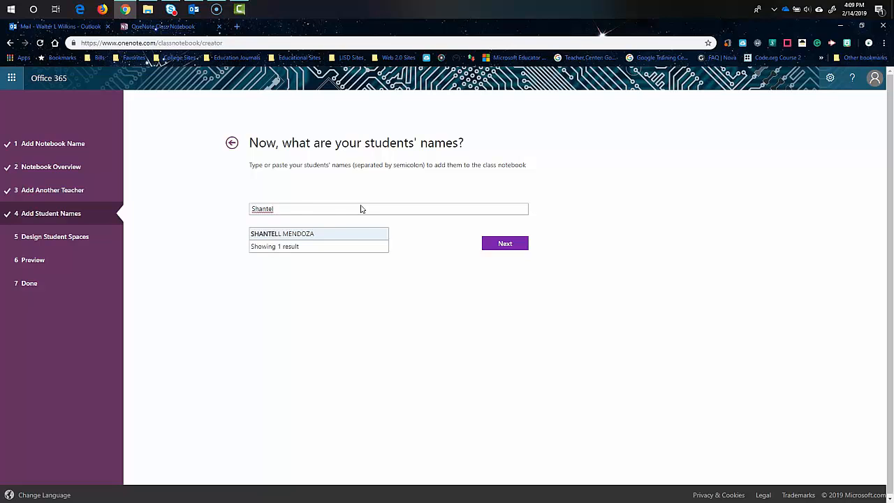
pyautogui.click(321, 232)
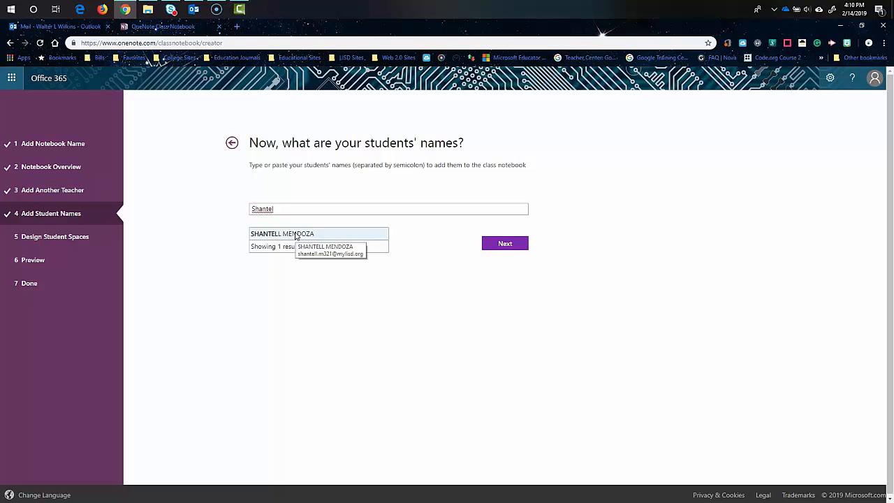
pyautogui.click(530, 297)
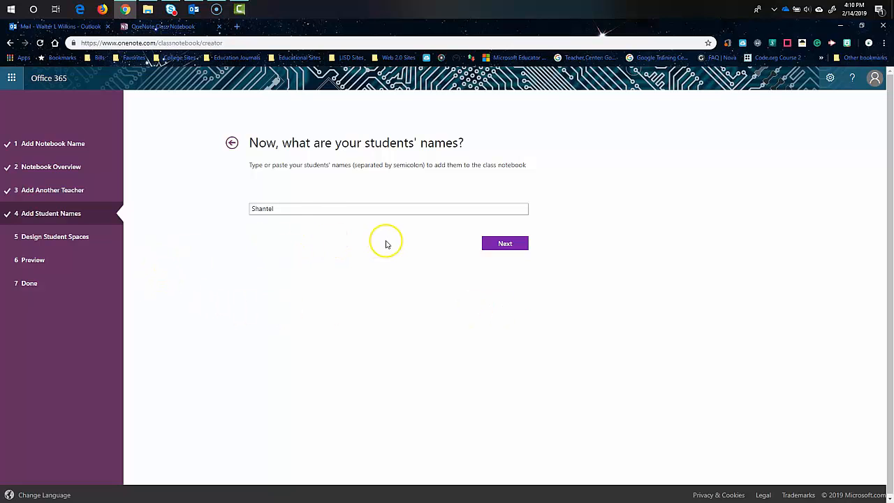
pyautogui.click(283, 208)
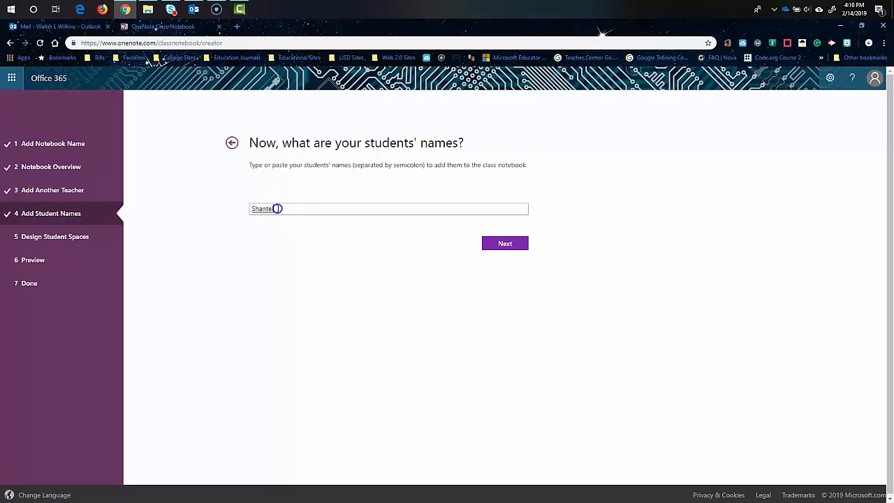
pyautogui.press('Return')
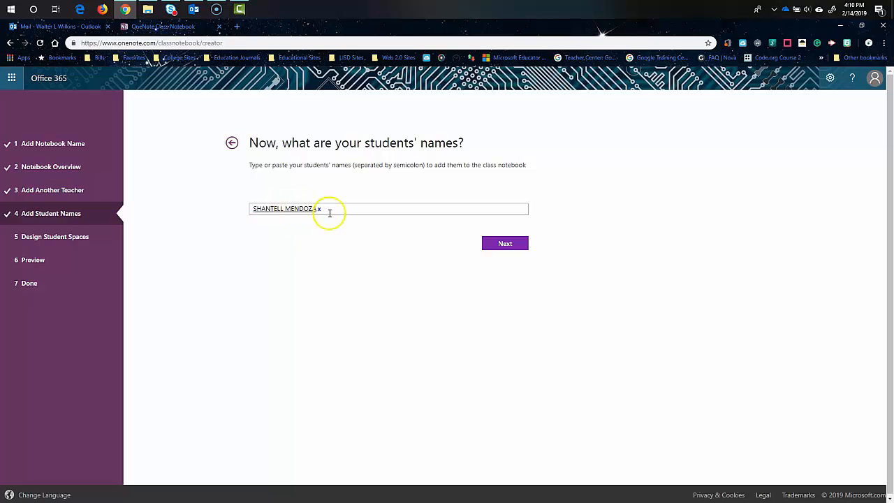
pyautogui.click(497, 247)
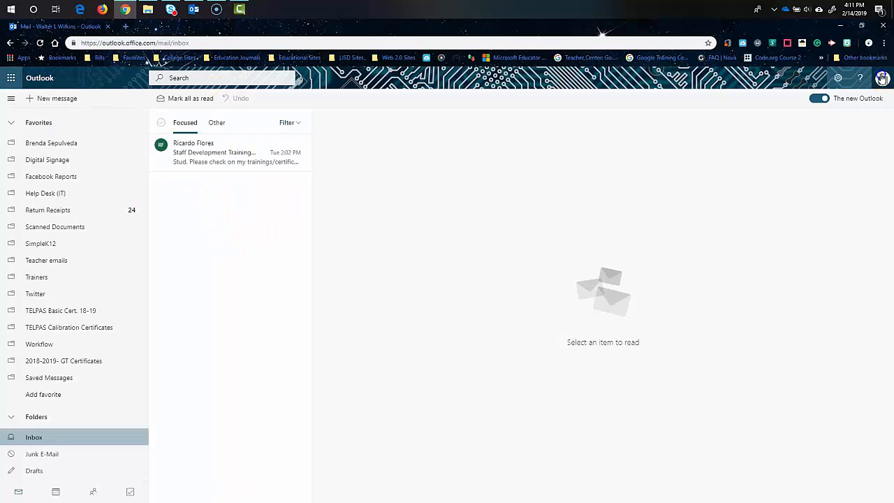
# Step: Sign out of the Outlook web account and close Chrome
pyautogui.click(881, 77)
pyautogui.click(815, 183)
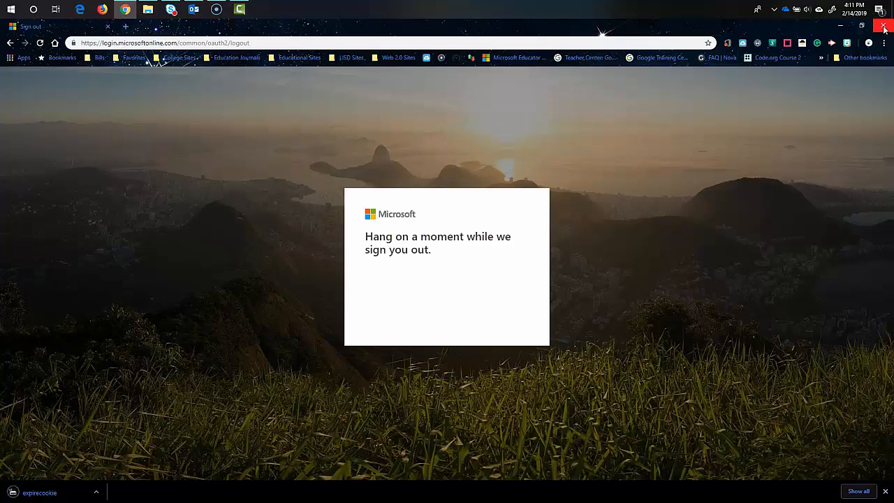
pyautogui.click(884, 28)
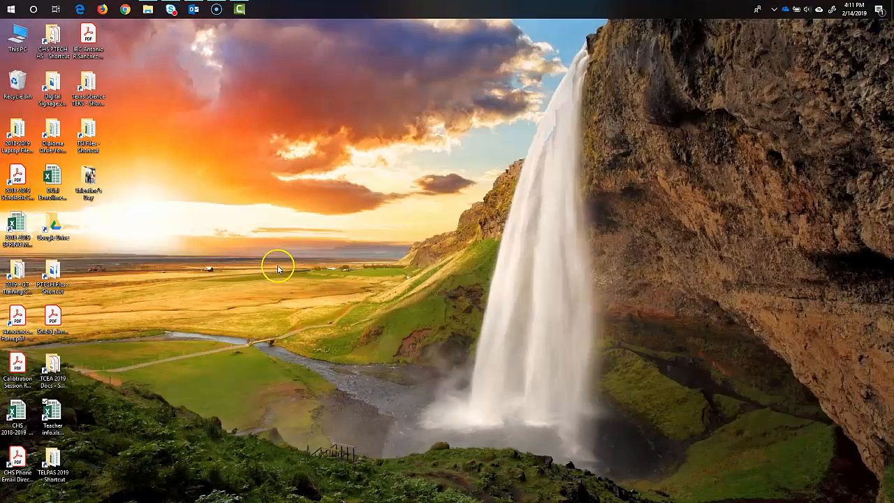
# Step: Switch to the OneNote app and bring up its Class Notebook commands for My Notebook
pyautogui.click(10, 9)
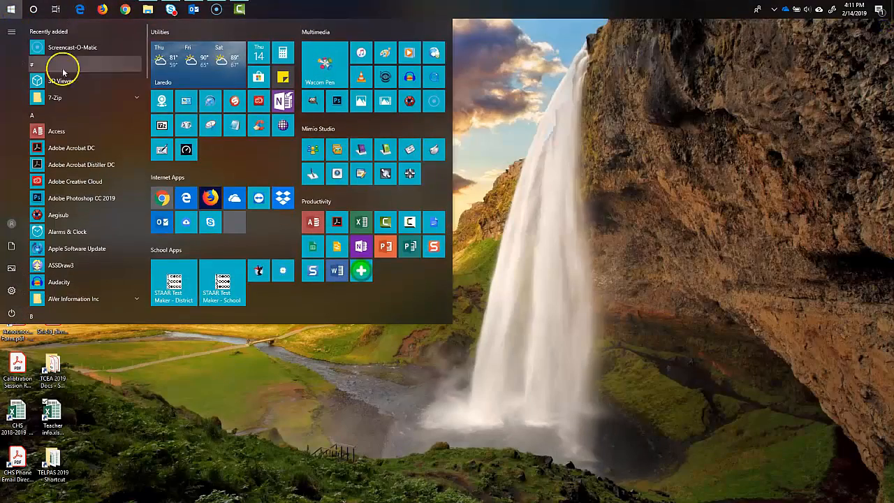
pyautogui.click(361, 246)
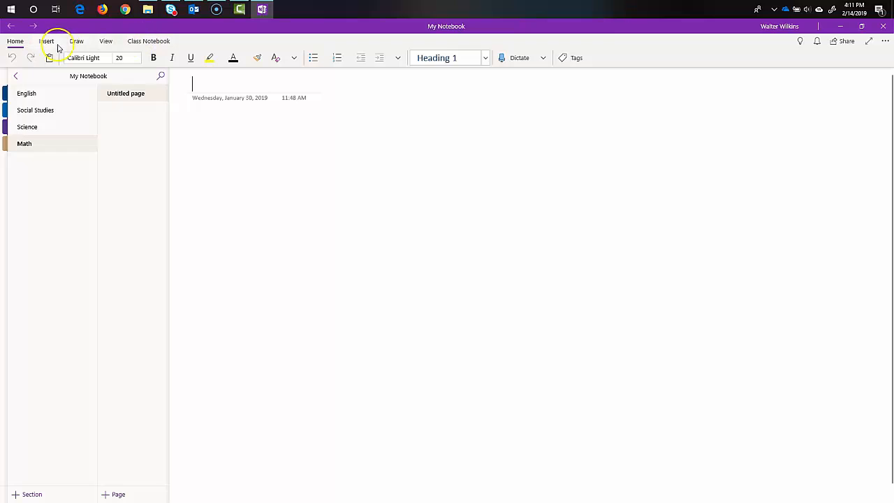
pyautogui.click(149, 41)
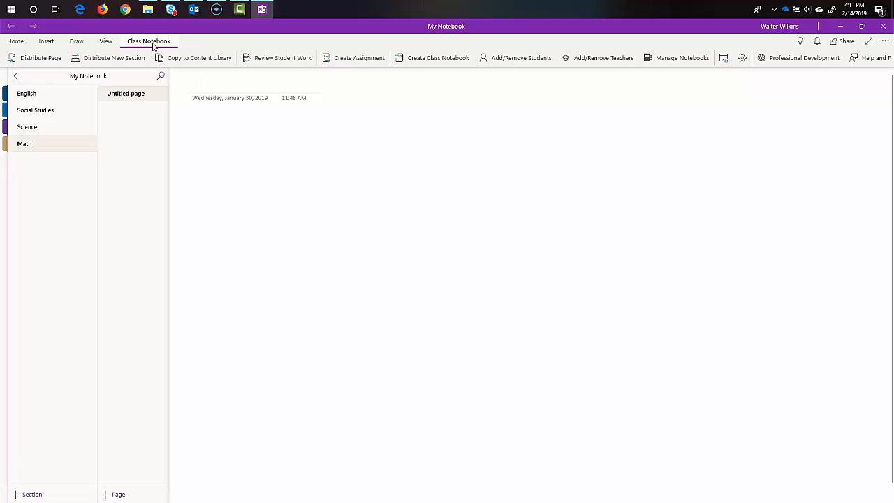
# Step: Examine the Class Notebook options for distributing pages and new sections to students
pyautogui.click(35, 59)
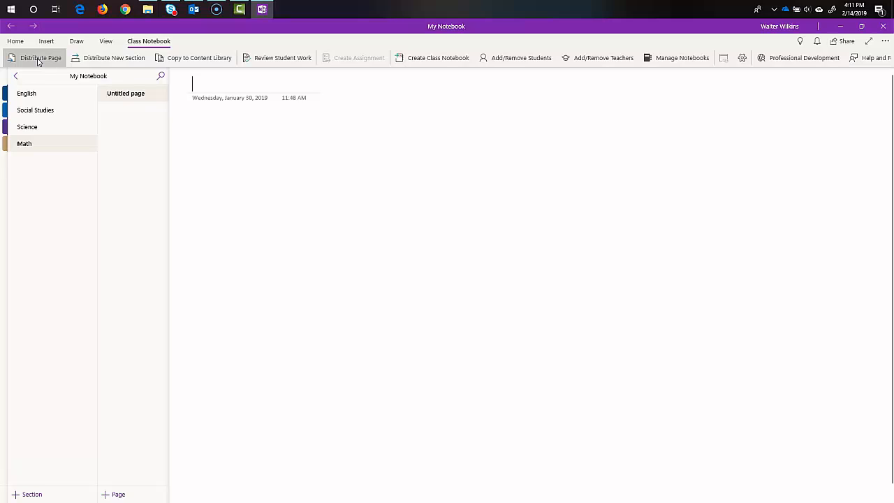
pyautogui.click(142, 35)
pyautogui.click(99, 59)
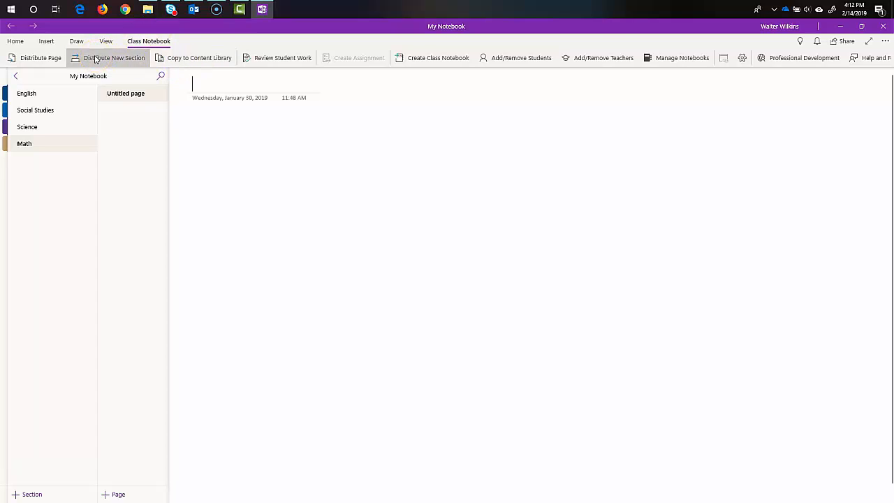
pyautogui.click(23, 57)
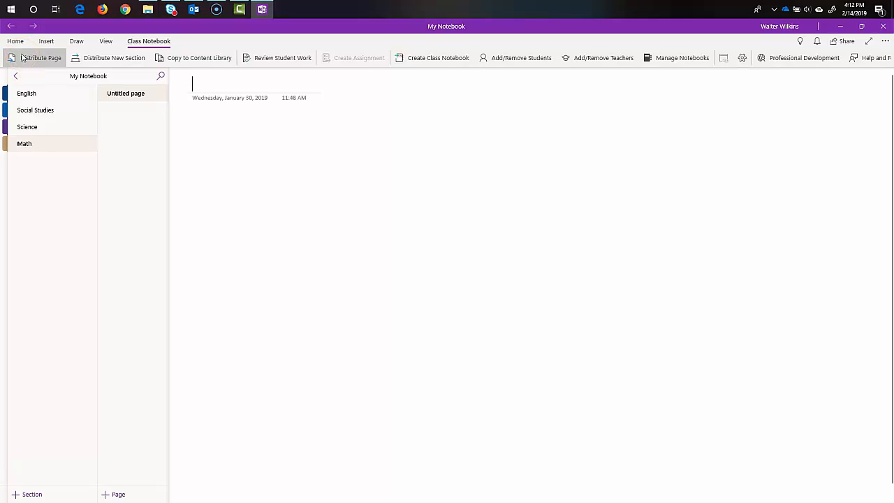
pyautogui.click(23, 57)
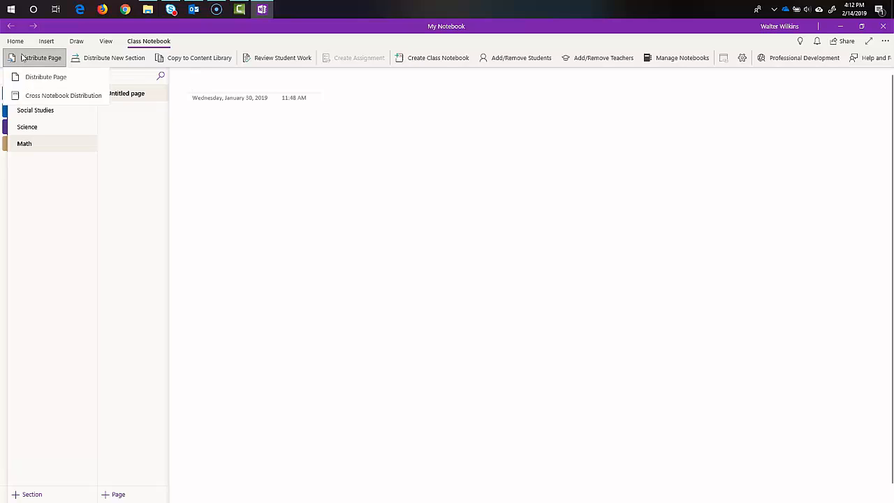
pyautogui.click(23, 76)
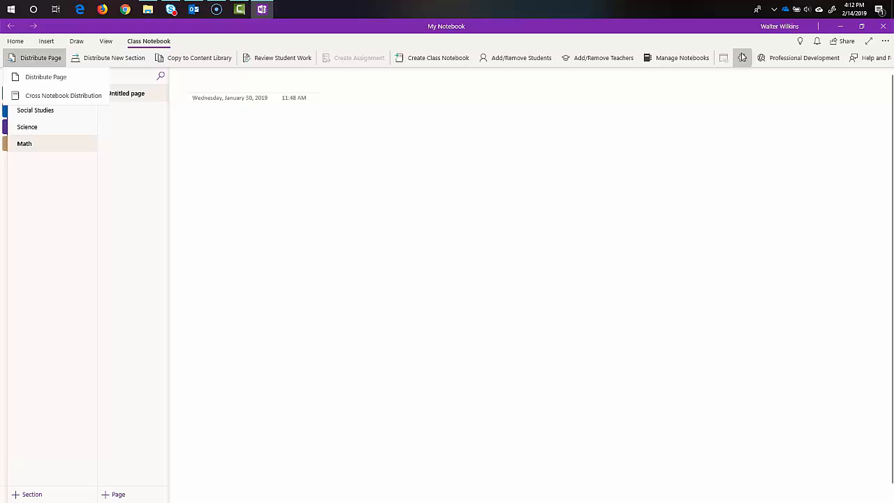
pyautogui.click(553, 203)
pyautogui.click(190, 84)
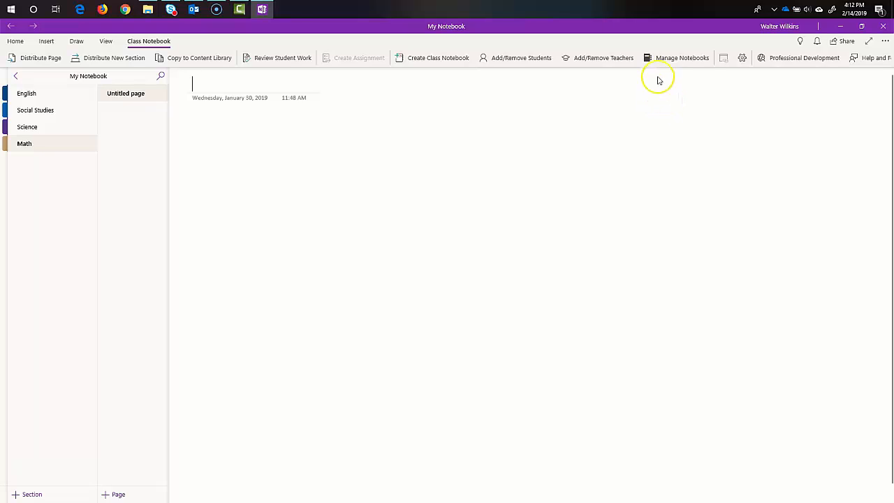
# Step: Draw a large looping freehand scribble with the black pen on the untitled Math page and return to text selection mode
pyautogui.click(77, 42)
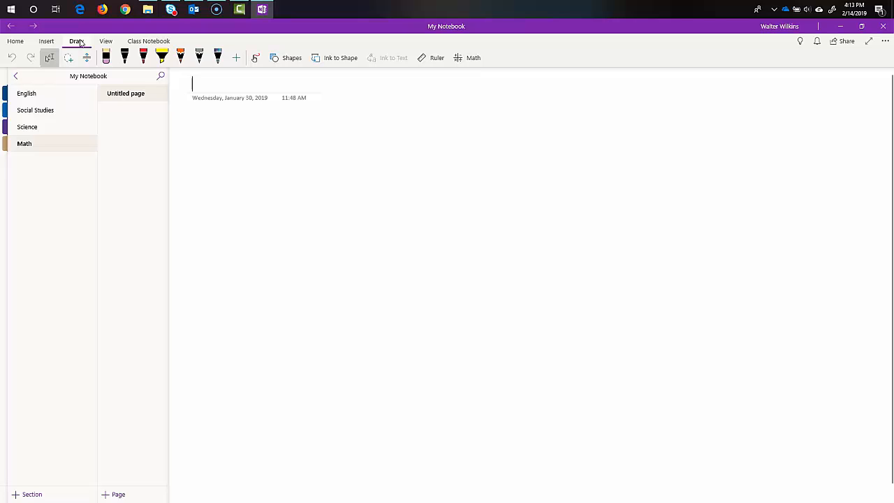
pyautogui.click(122, 58)
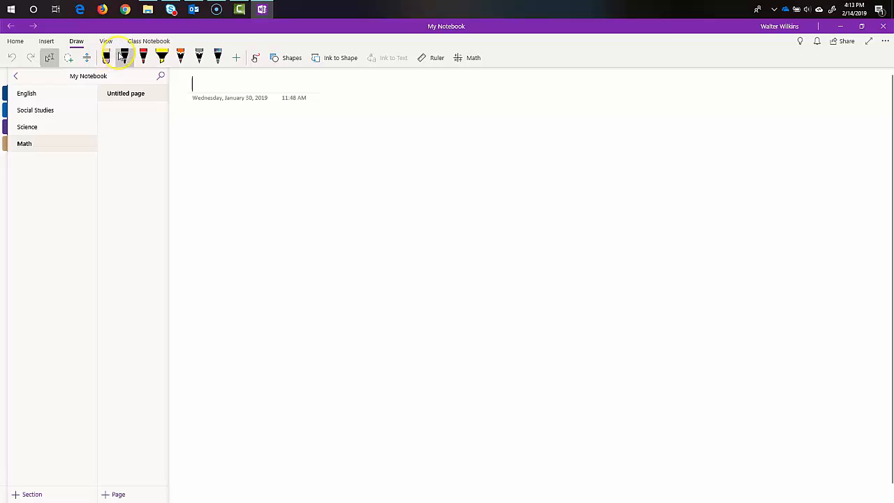
pyautogui.click(255, 59)
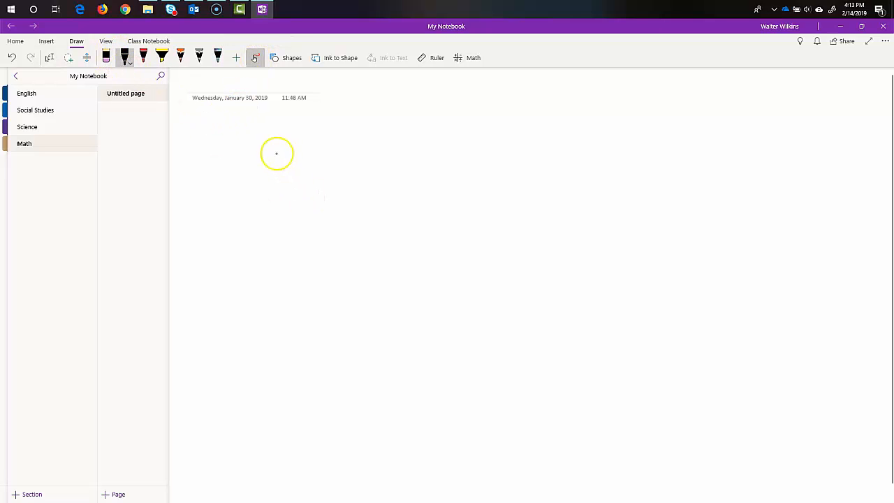
pyautogui.moveTo(262, 148)
pyautogui.mouseDown()
pyautogui.moveTo(296, 231)
pyautogui.moveTo(252, 261)
pyautogui.moveTo(561, 191)
pyautogui.moveTo(595, 200)
pyautogui.mouseUp()
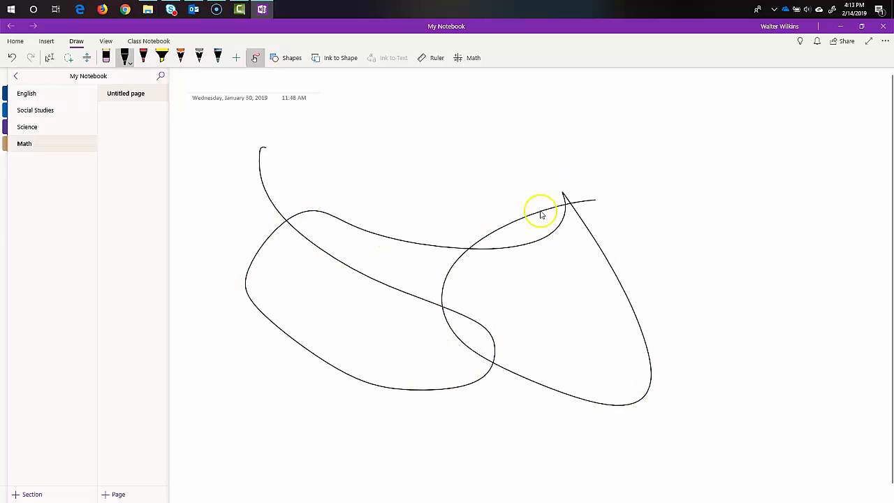
pyautogui.moveTo(541, 215)
pyautogui.mouseDown()
pyautogui.moveTo(463, 202)
pyautogui.moveTo(261, 205)
pyautogui.moveTo(389, 189)
pyautogui.mouseUp()
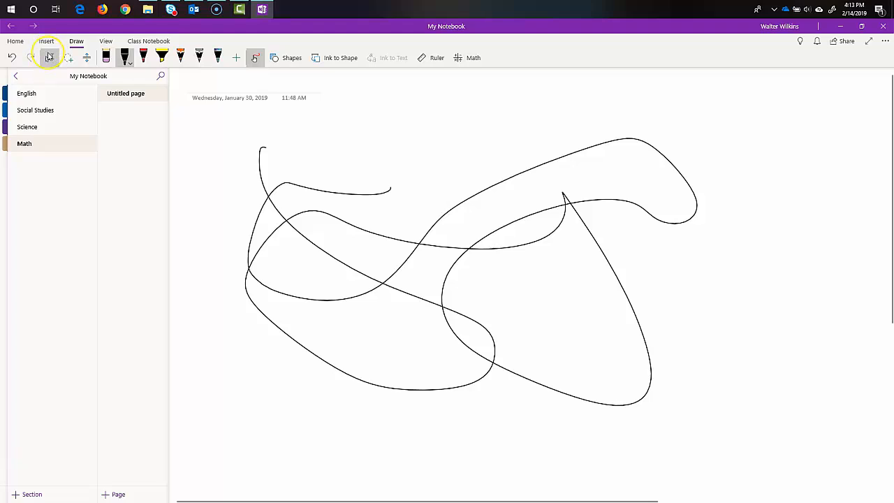
pyautogui.click(49, 57)
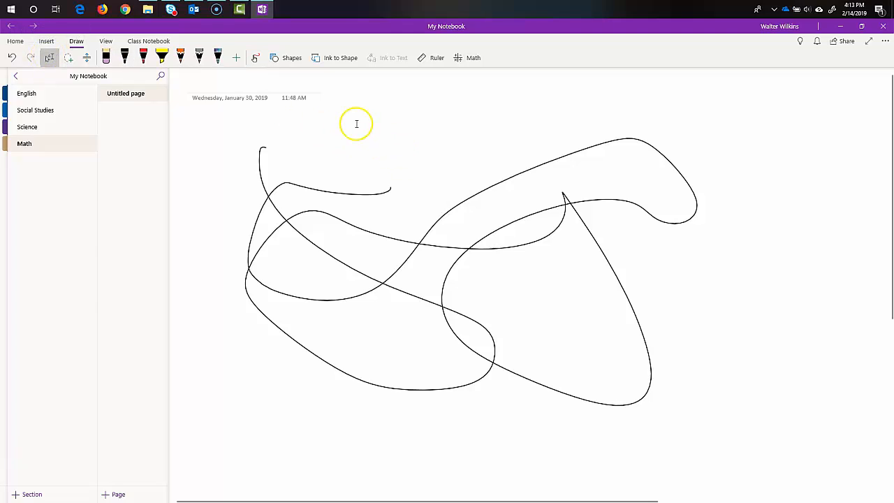
# Step: Open the Math assistant to show its equation instructions and quick start examples, and close OneNote
pyautogui.click(335, 63)
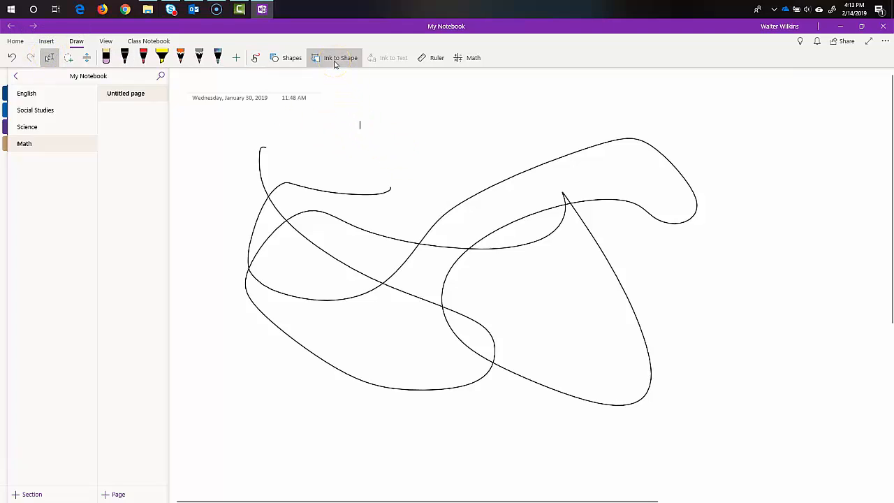
pyautogui.click(460, 57)
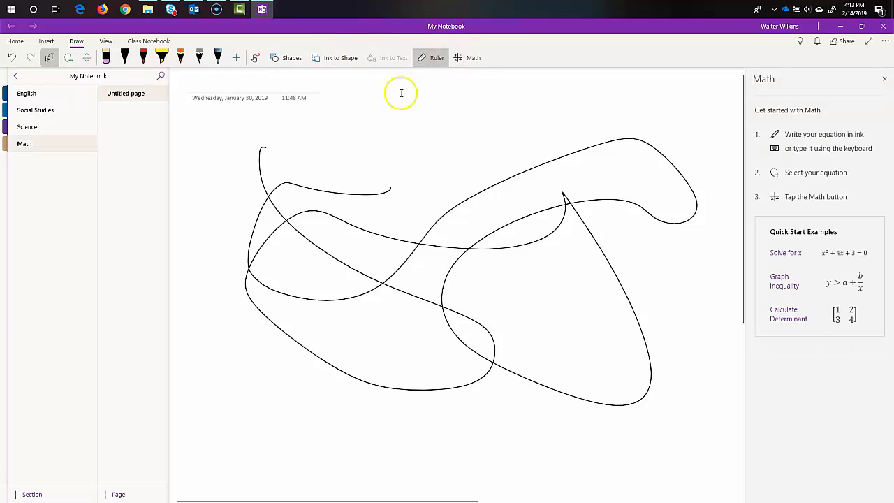
pyautogui.click(322, 140)
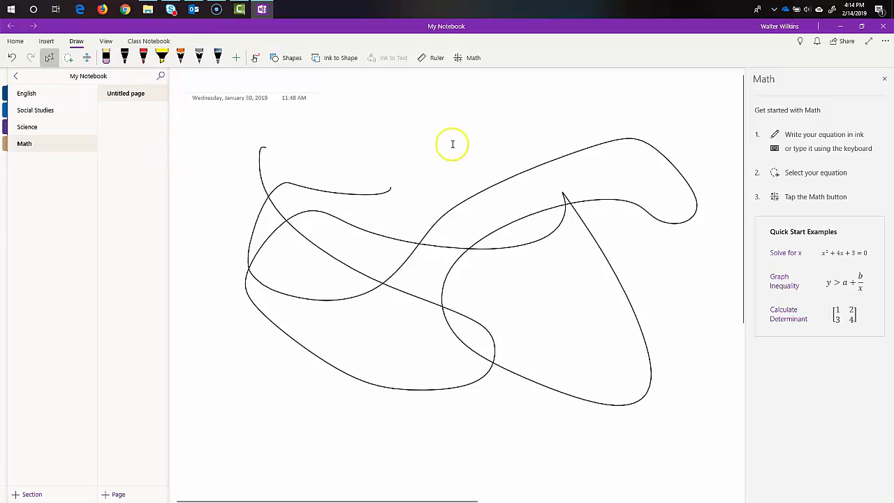
pyautogui.click(885, 28)
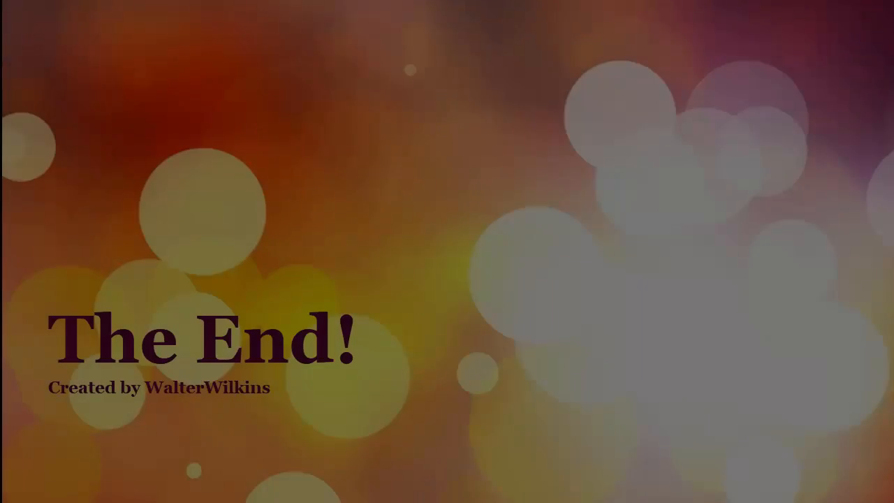